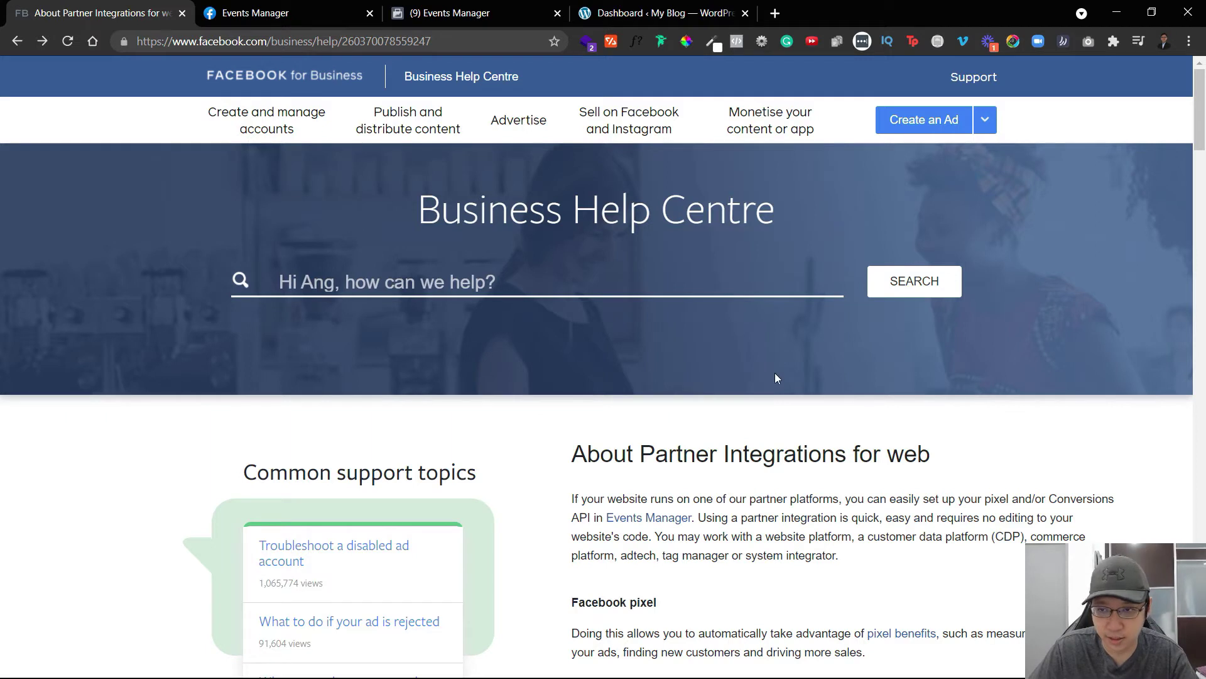
Step: Examine the tables of Conversions API partners and their integration setup in the partner integrations article
{"action": "scroll", "coordinate": [862, 395], "scroll_direction": "down", "scroll_amount": 20}
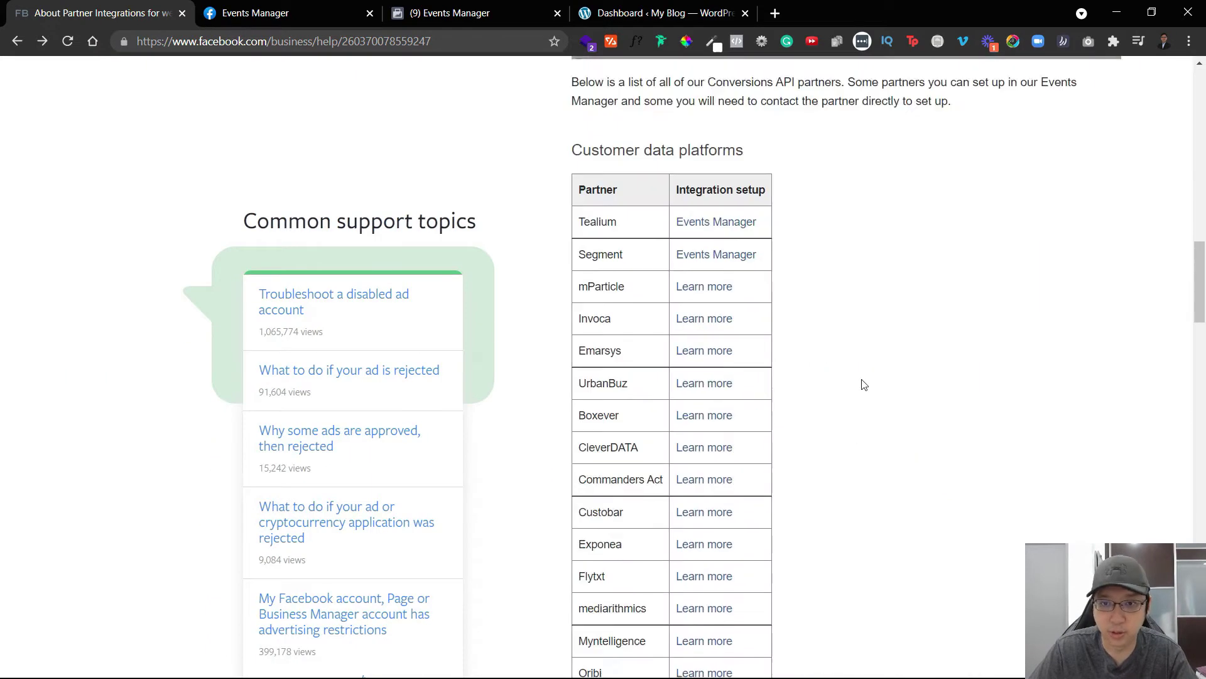
{"action": "scroll", "coordinate": [859, 376], "scroll_direction": "up", "scroll_amount": 8}
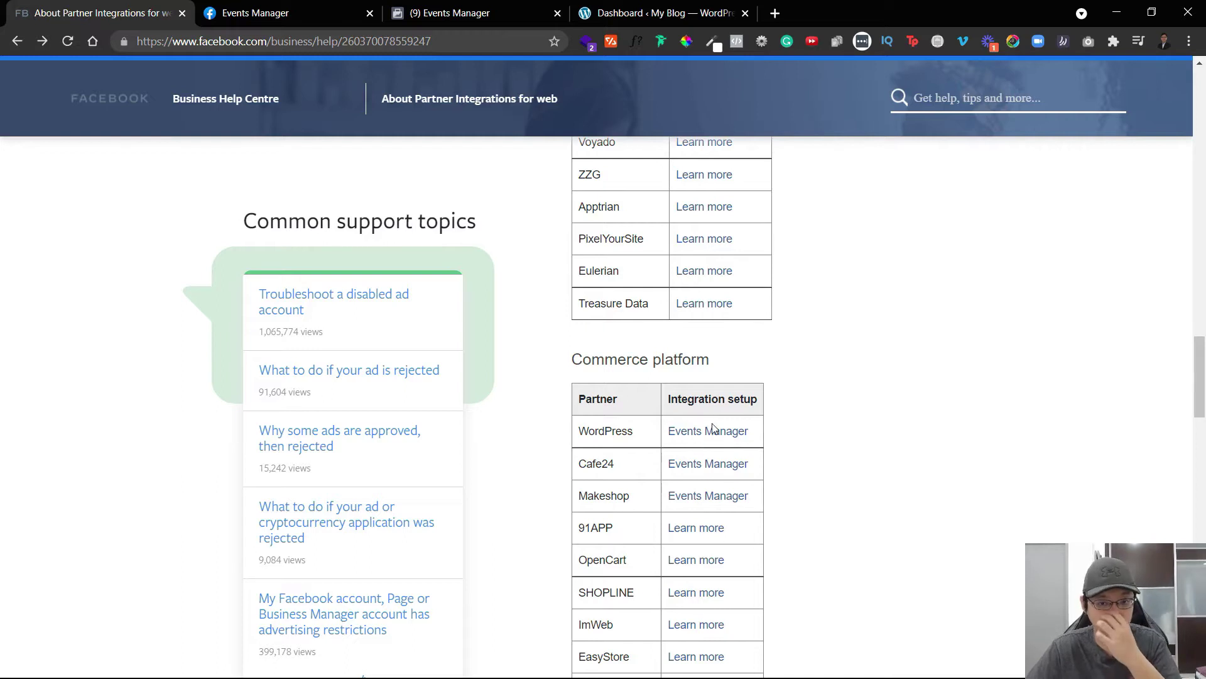
{"action": "scroll", "coordinate": [879, 328], "scroll_direction": "up", "scroll_amount": 8}
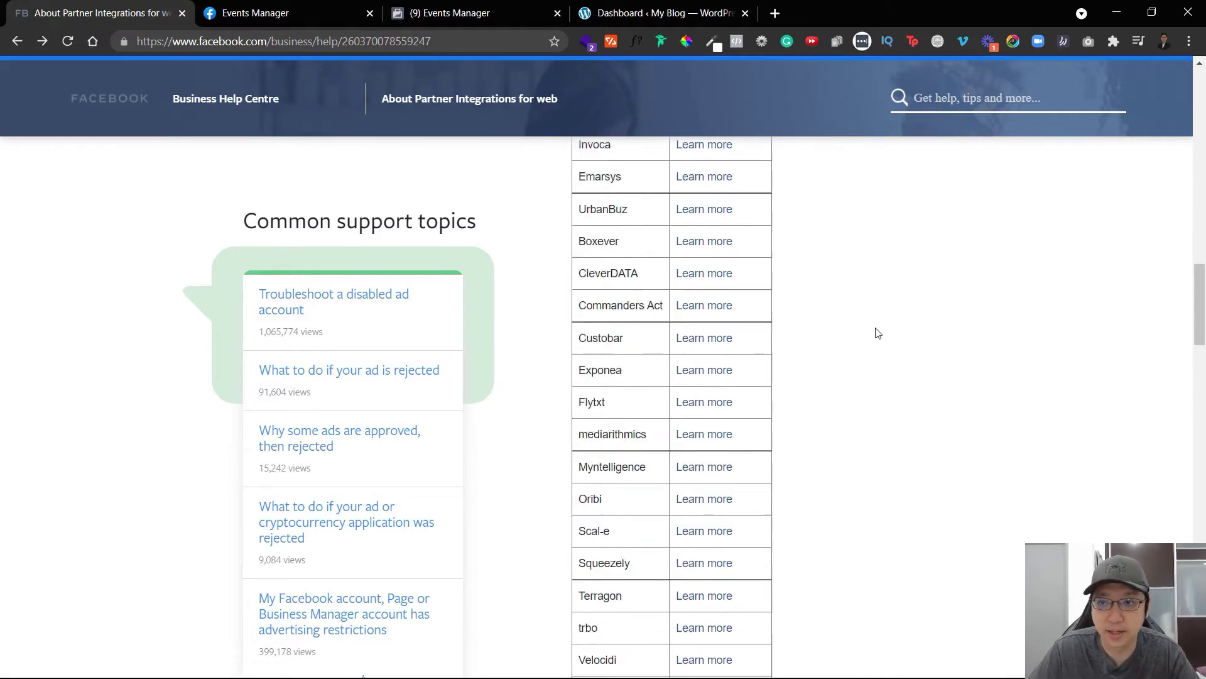
{"action": "scroll", "coordinate": [930, 349], "scroll_direction": "up", "scroll_amount": 10}
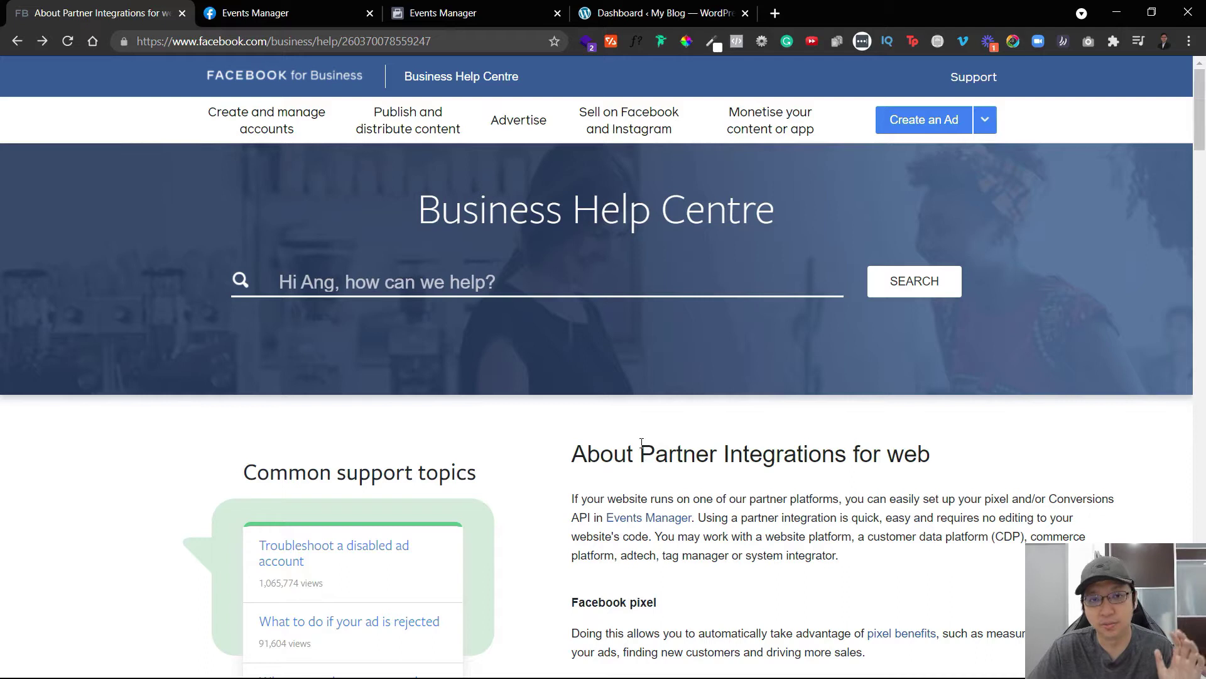
Step: Switch to Events Manager and view the list of all business tools
{"action": "left_click", "coordinate": [471, 9]}
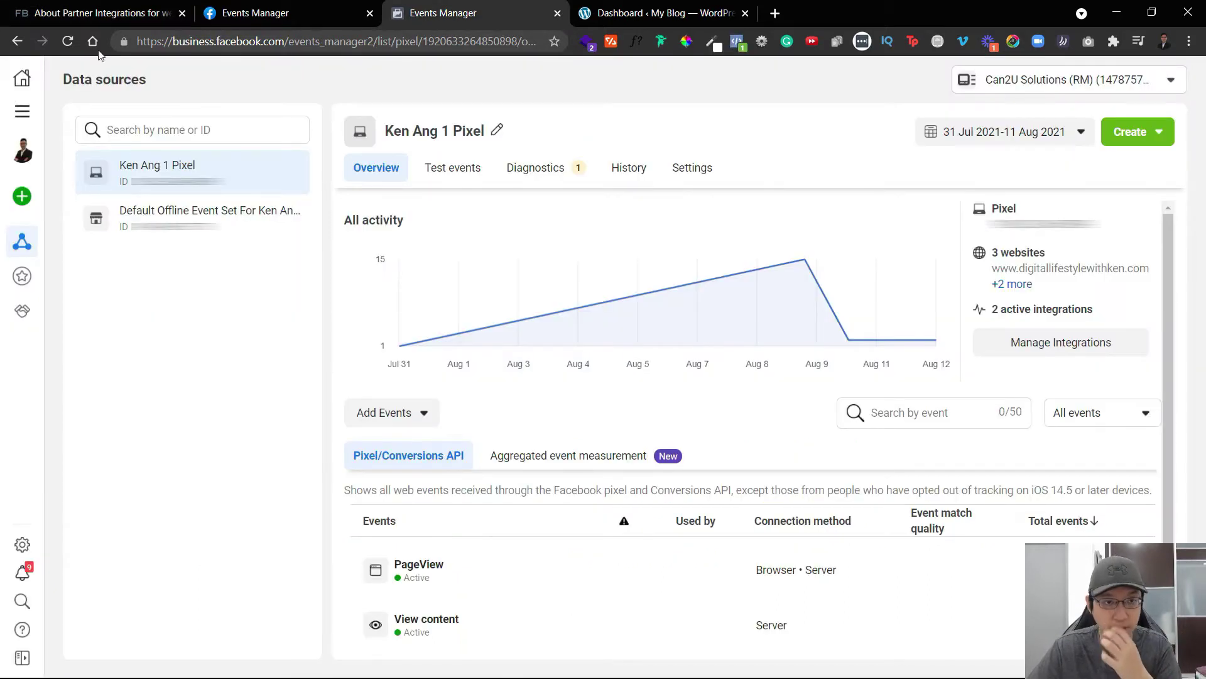
{"action": "left_click", "coordinate": [22, 112]}
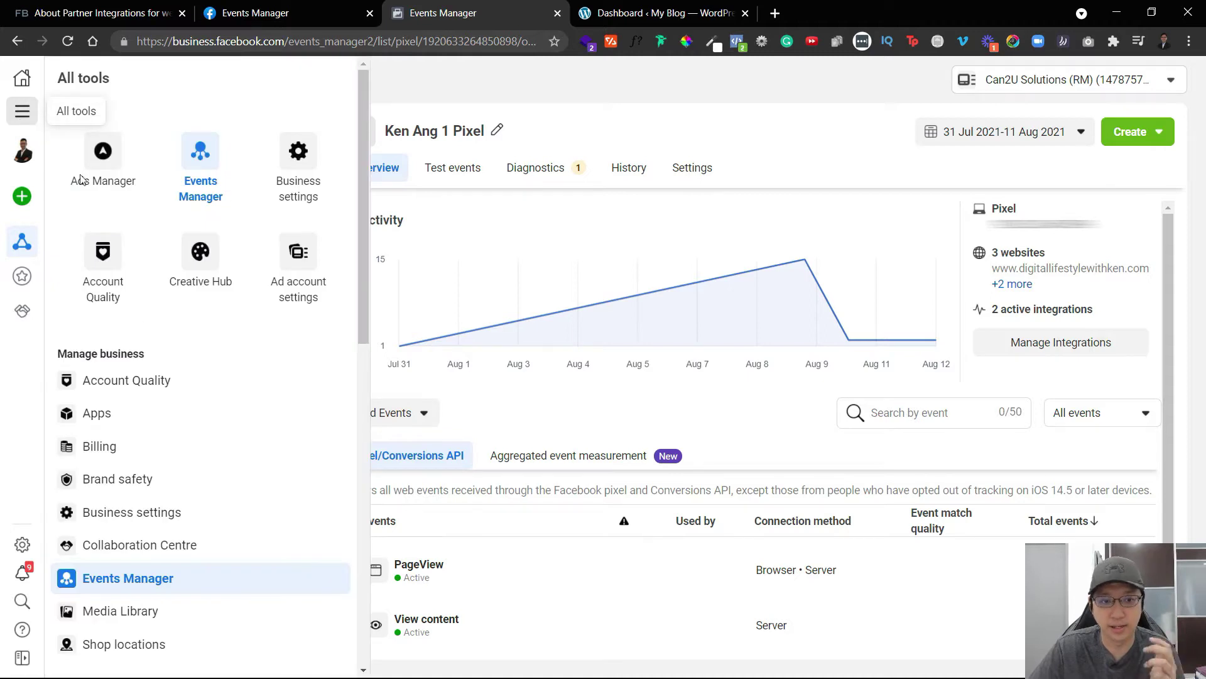
{"action": "left_click", "coordinate": [716, 108]}
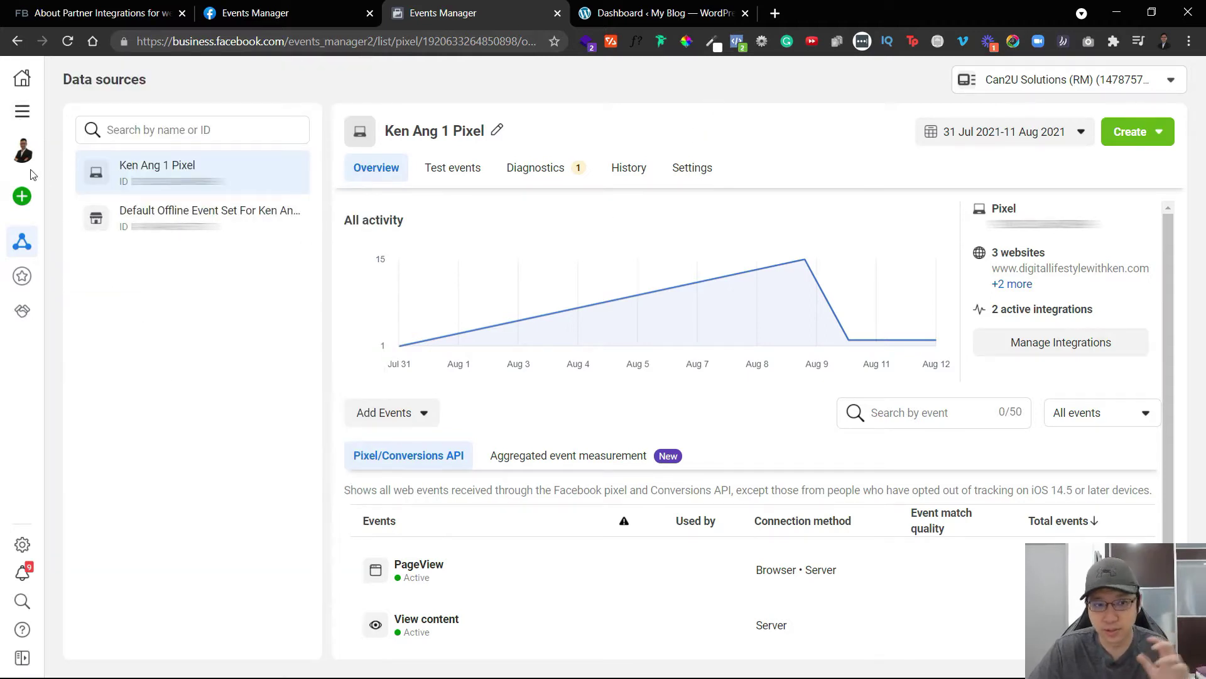
{"action": "mouse_move", "coordinate": [35, 474]}
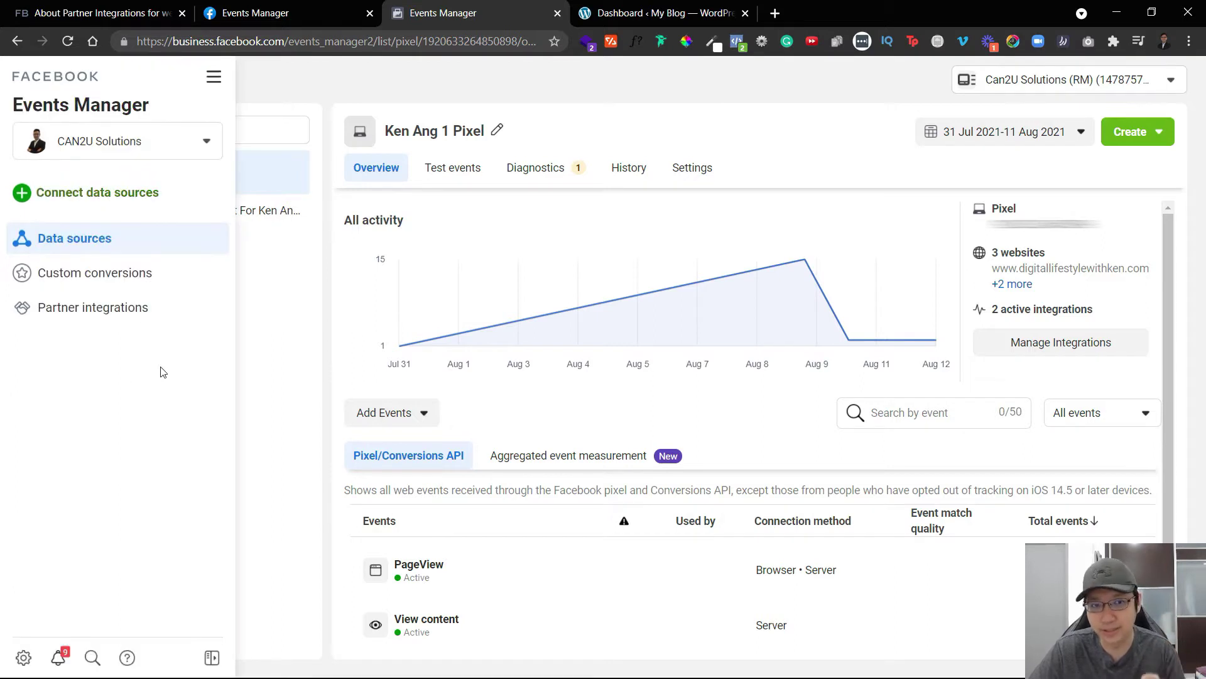
{"action": "left_click", "coordinate": [213, 77]}
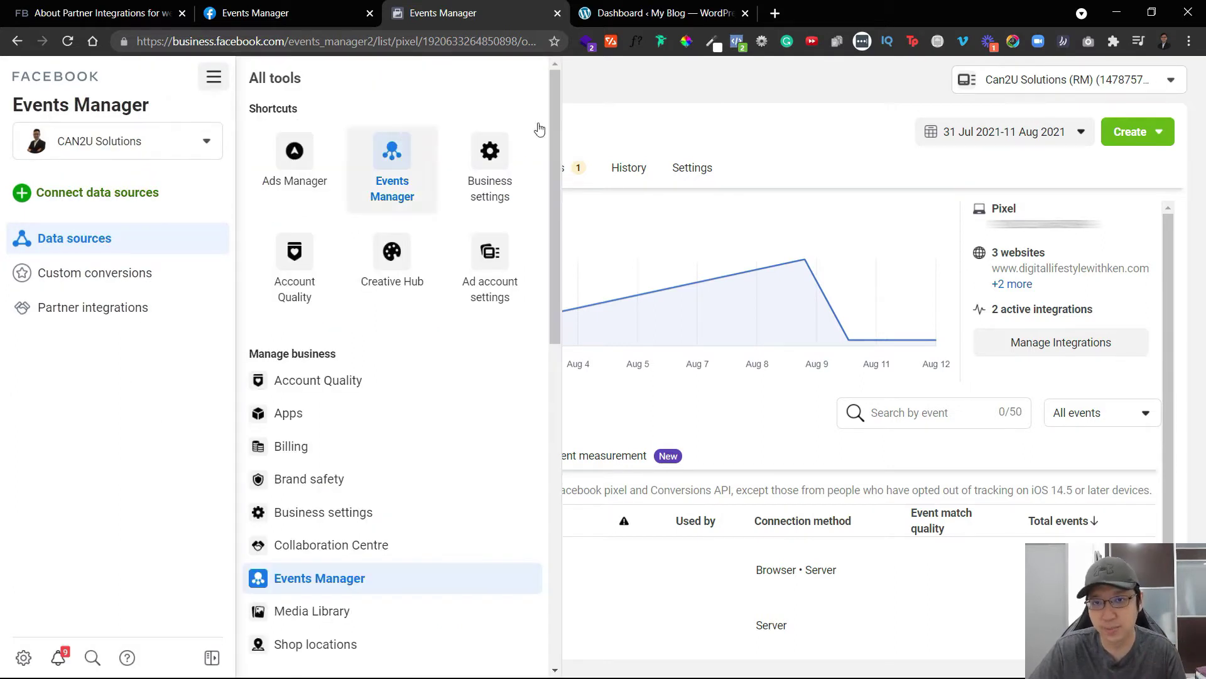
{"action": "left_click", "coordinate": [738, 99]}
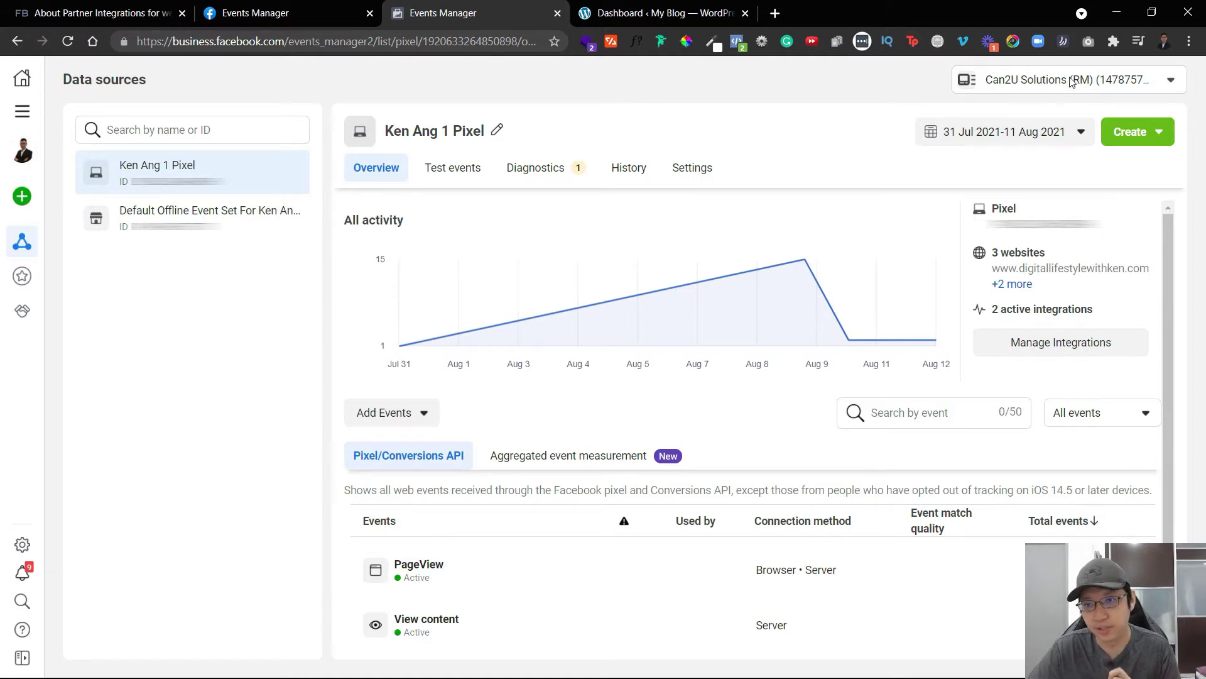
Step: Open Business settings in a separate tab, view the second pixel under Data sources, and return to Events Manager
{"action": "left_click", "coordinate": [23, 112]}
{"action": "middle_click", "coordinate": [292, 154]}
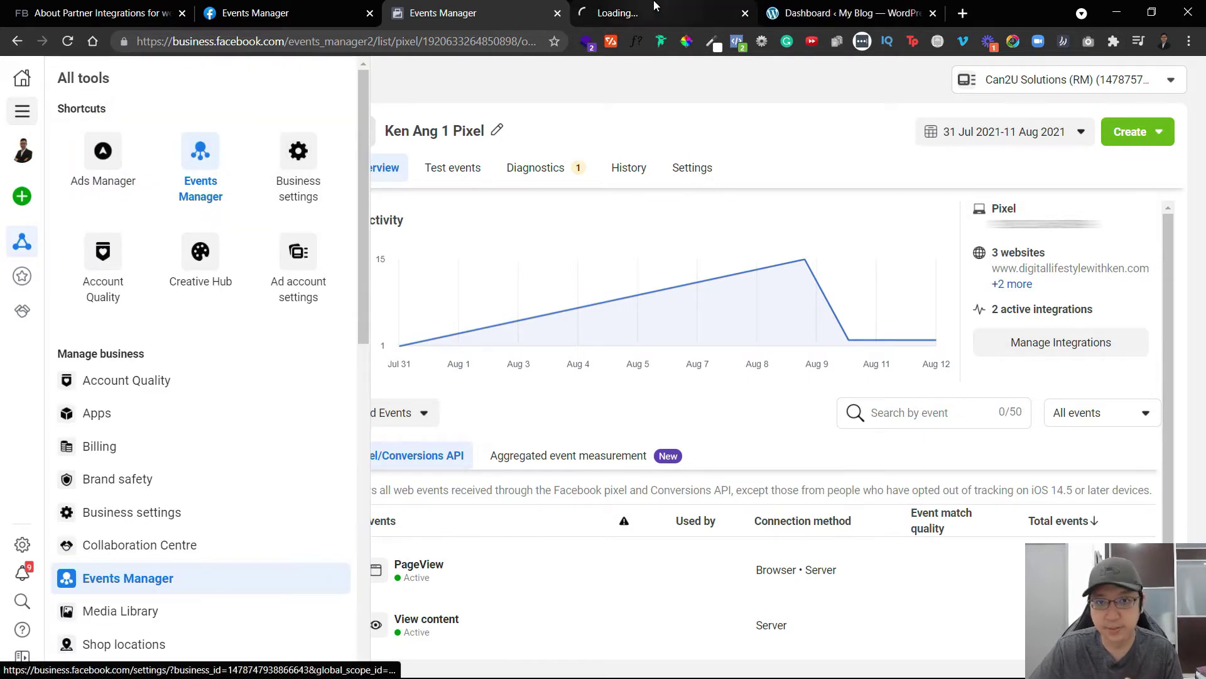
{"action": "left_click", "coordinate": [654, 6]}
{"action": "scroll", "coordinate": [62, 468], "scroll_direction": "down", "scroll_amount": 1}
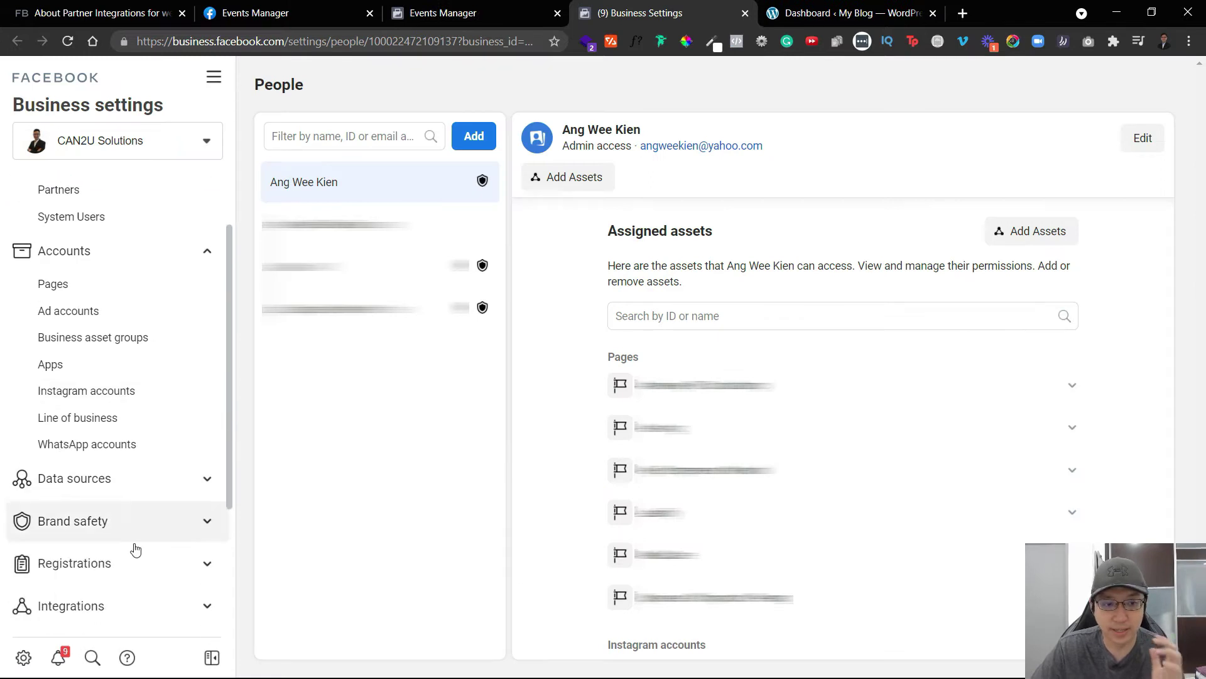
{"action": "left_click", "coordinate": [157, 479]}
{"action": "left_click", "coordinate": [130, 545]}
{"action": "left_click", "coordinate": [374, 267]}
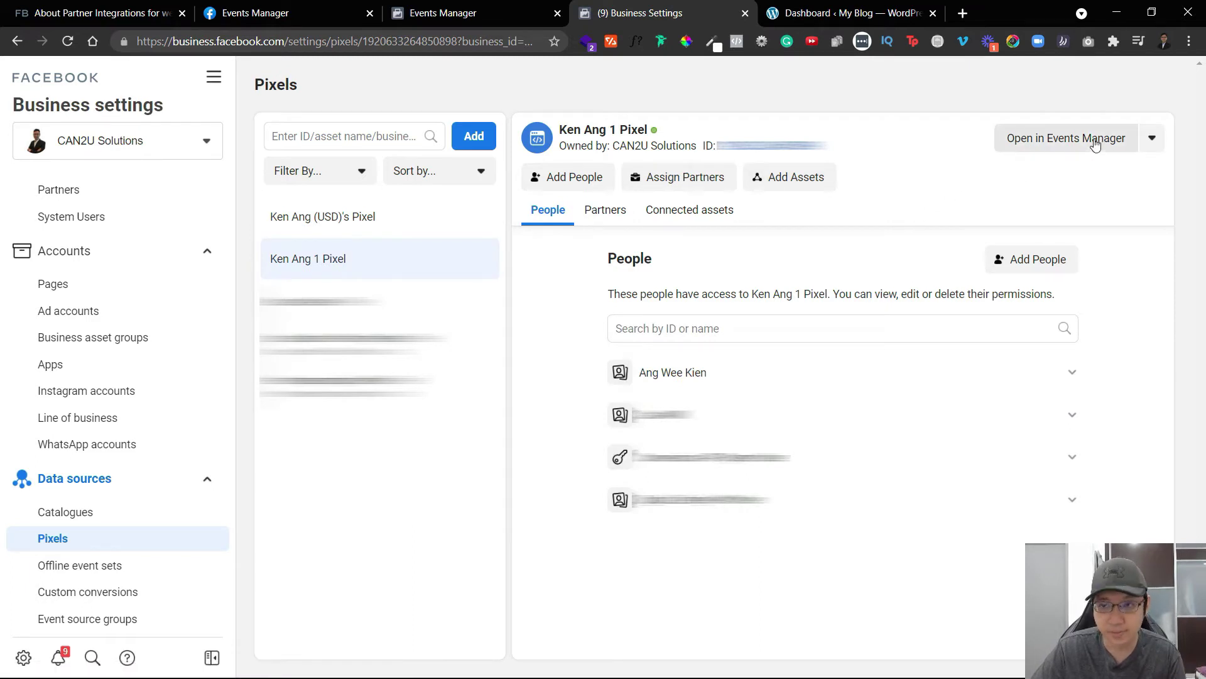
{"action": "left_click", "coordinate": [464, 12]}
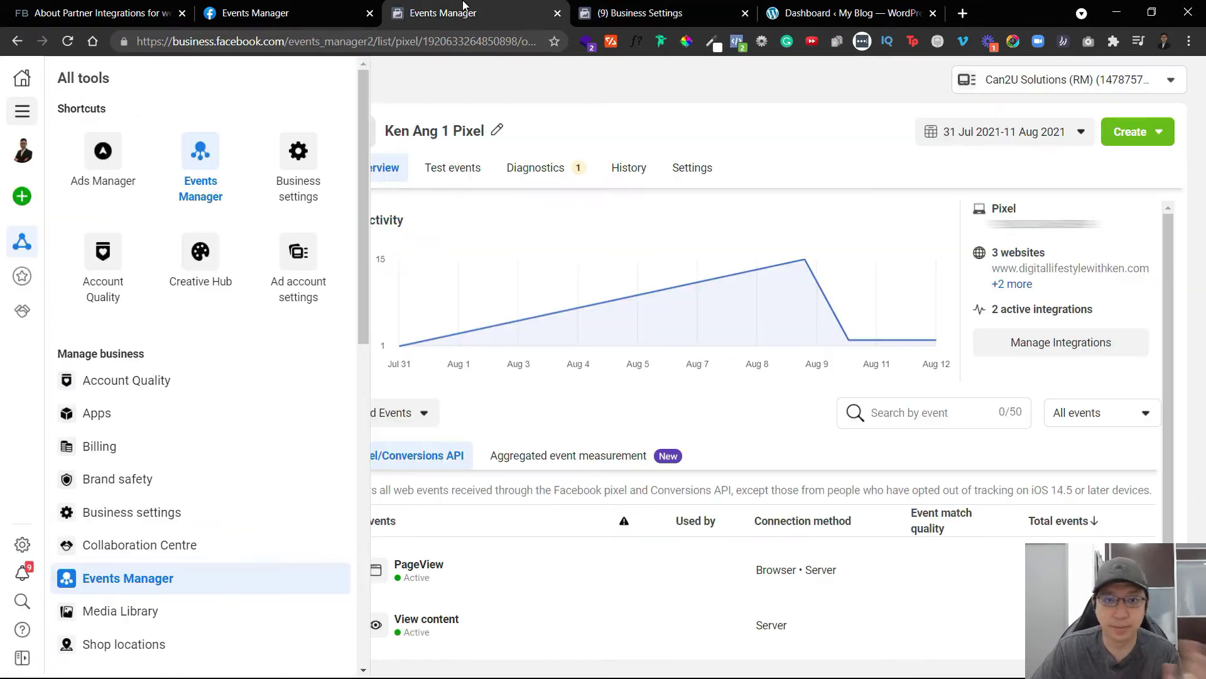
{"action": "left_click", "coordinate": [550, 96]}
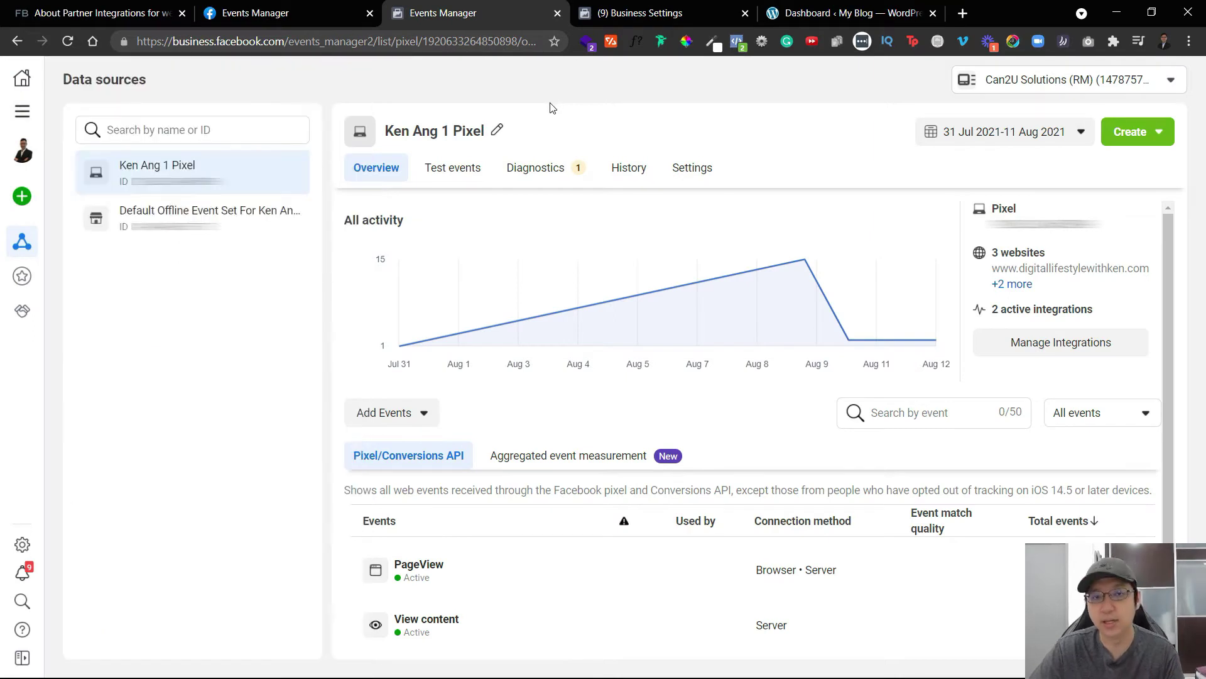
Step: Switch to the WordPress dashboard, search the available plugins for "facebook for wordpress", and install and activate Facebook for WordPress
{"action": "left_click", "coordinate": [848, 9]}
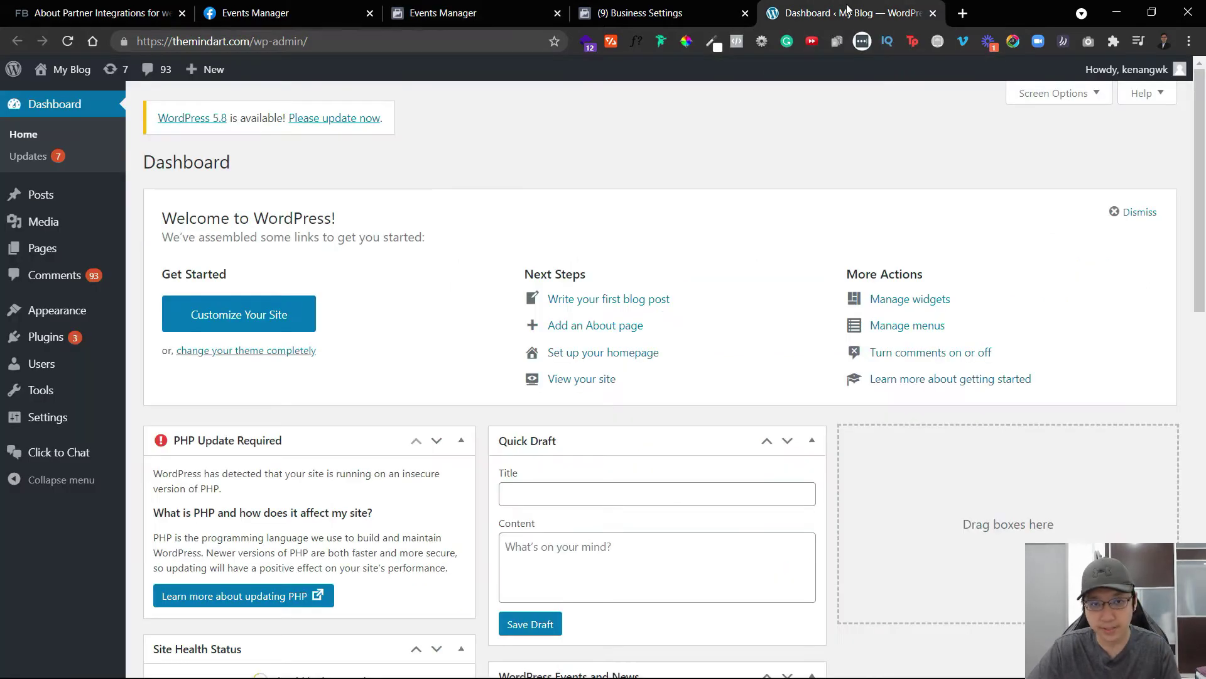
{"action": "left_click", "coordinate": [48, 337]}
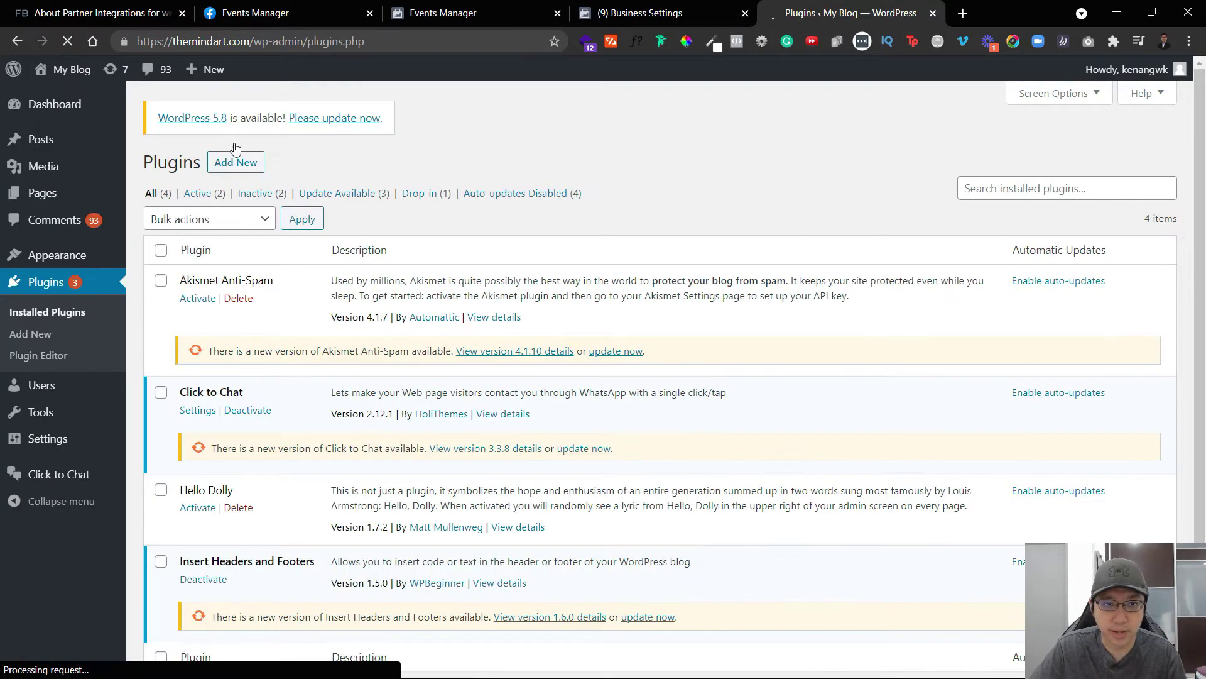
{"action": "left_click", "coordinate": [217, 164]}
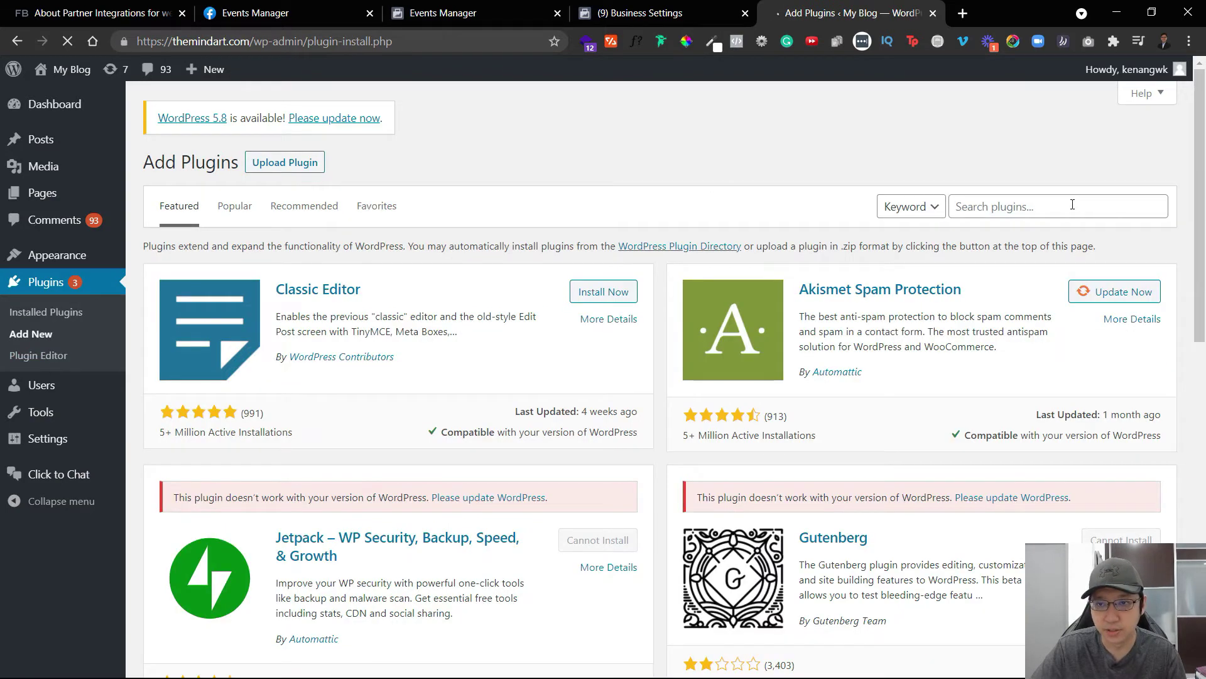
{"action": "left_click", "coordinate": [1072, 204]}
{"action": "type", "text": "facebook for wordpress"}
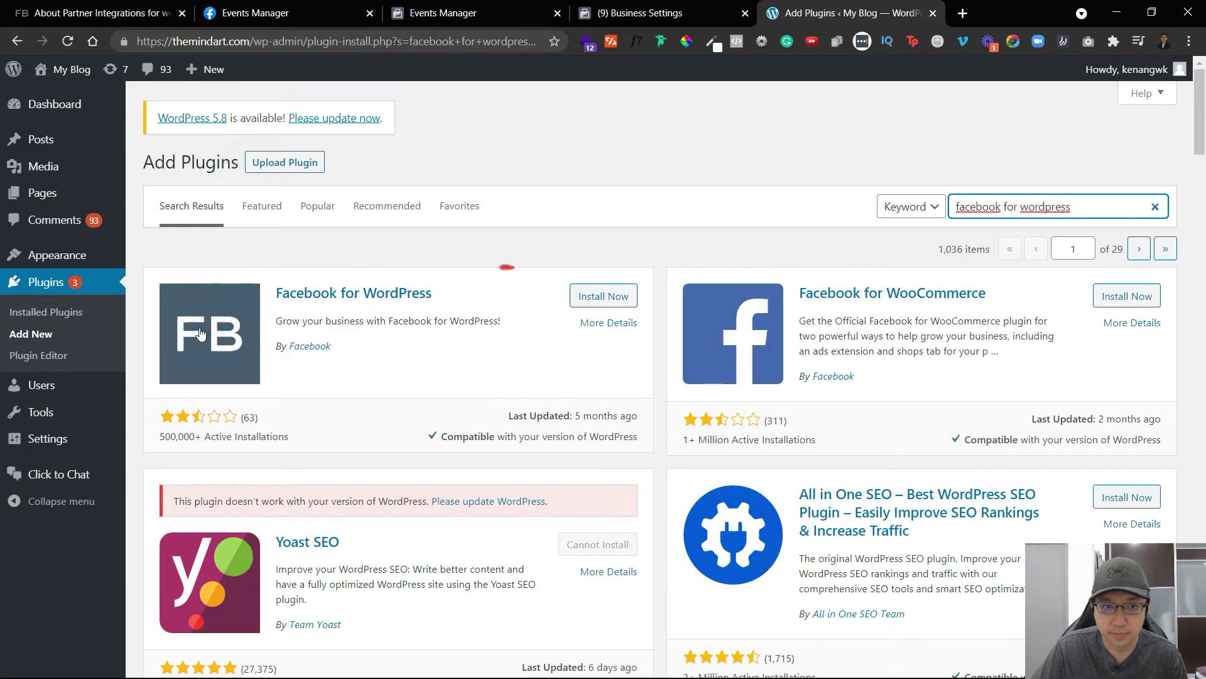
{"action": "left_click", "coordinate": [604, 299]}
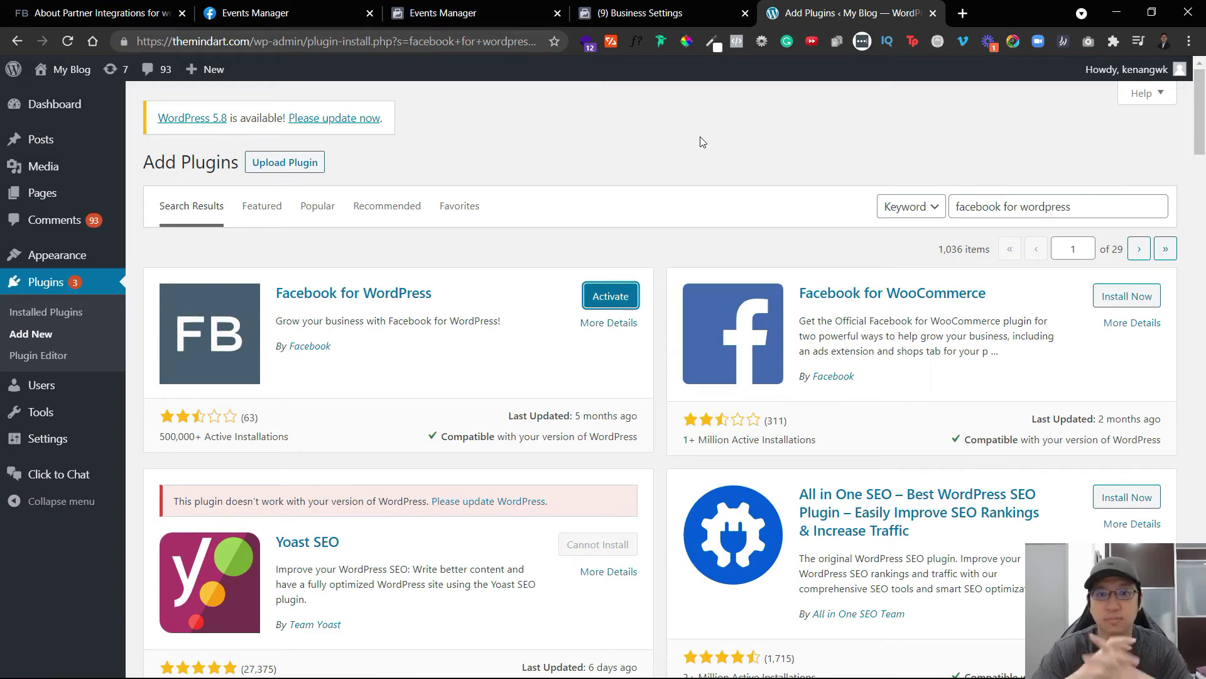
{"action": "left_click", "coordinate": [610, 296]}
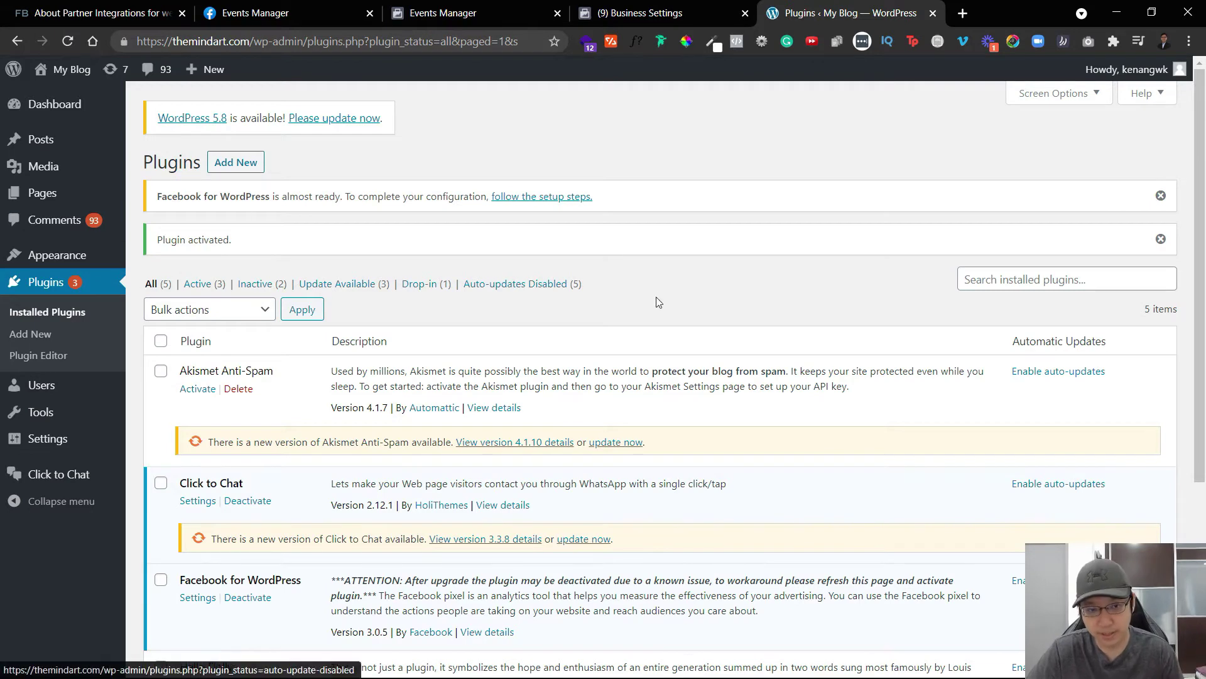
Step: Open the Facebook for WordPress plugin's settings and start connecting the WordPress App with the signed-in Facebook account
{"action": "scroll", "coordinate": [658, 299], "scroll_direction": "down", "scroll_amount": 5}
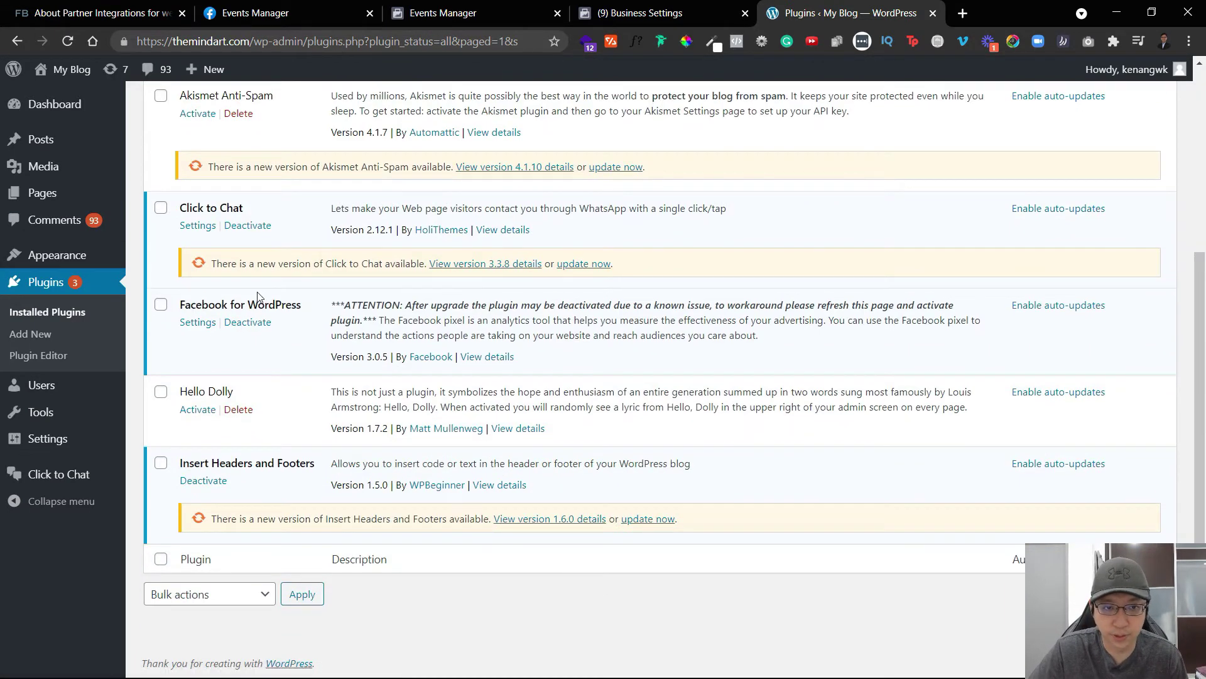
{"action": "left_click", "coordinate": [206, 329]}
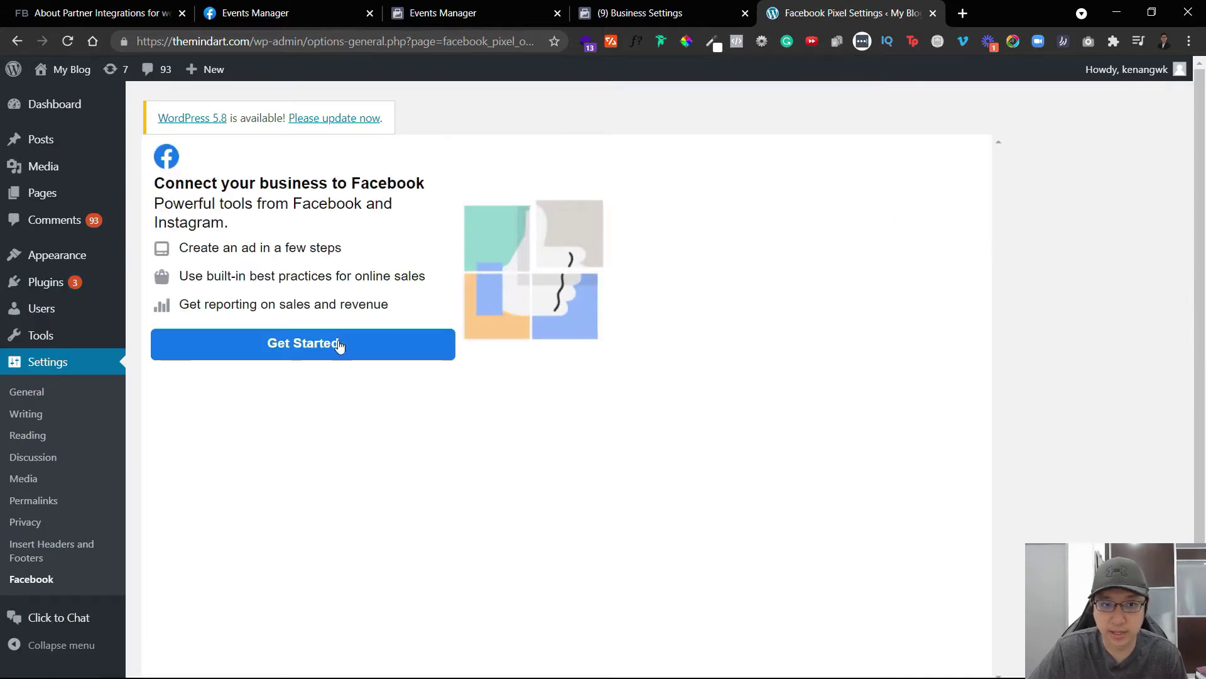
{"action": "left_click", "coordinate": [323, 353]}
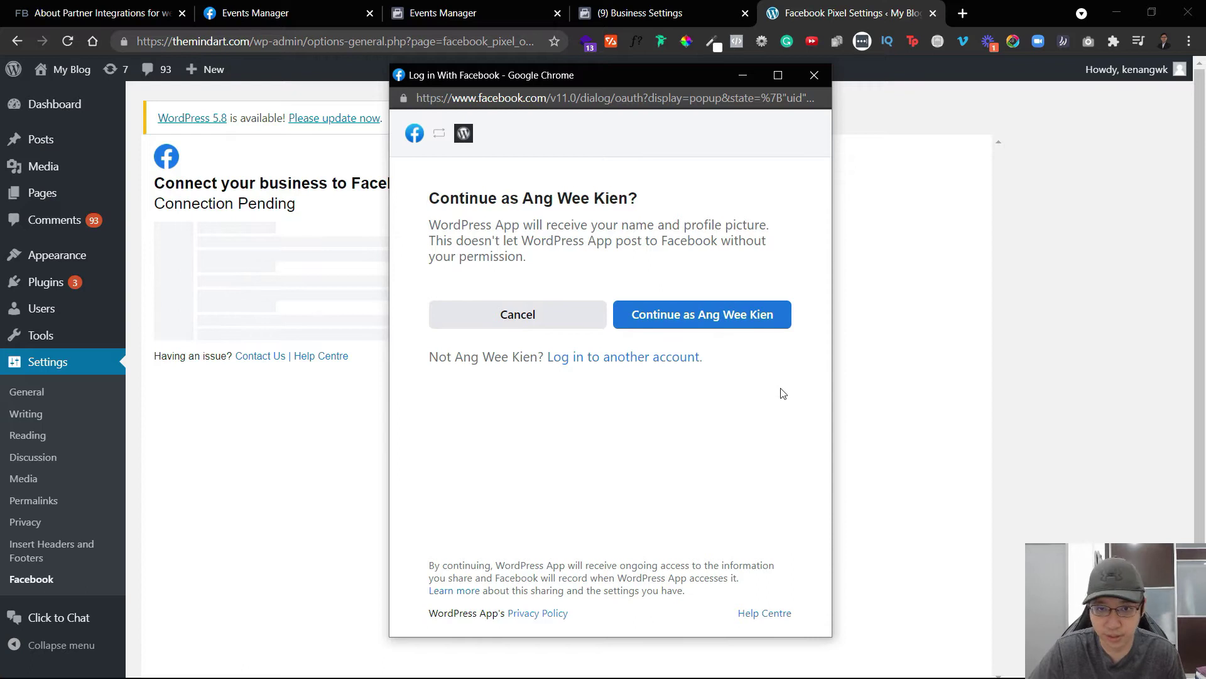
{"action": "left_click", "coordinate": [748, 320]}
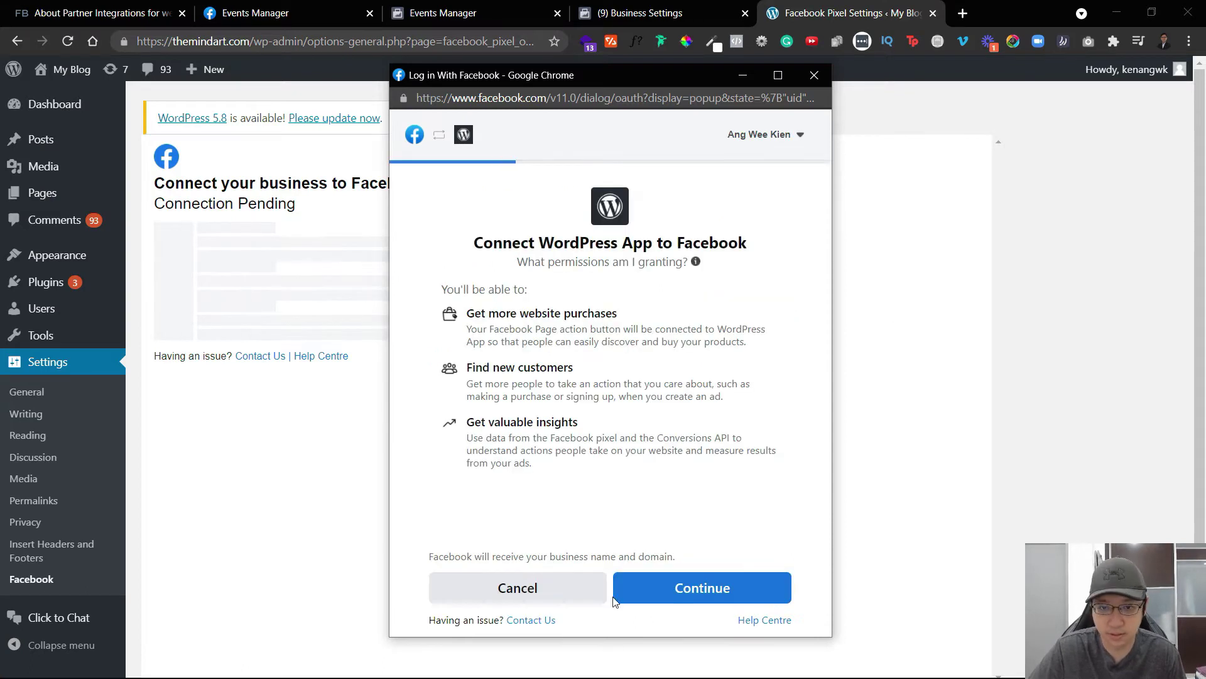
{"action": "left_click", "coordinate": [668, 594]}
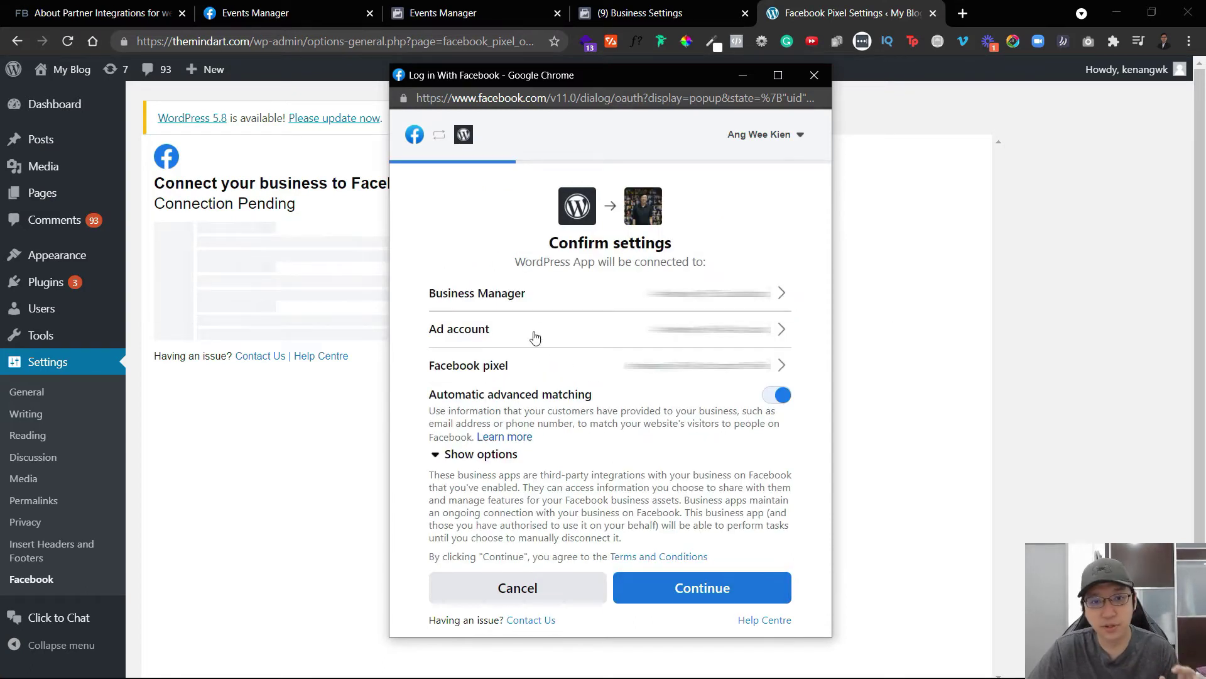
Step: Set the connection's Business Manager to CAN2U Solutions and its ad account to Can2U Solutions (RM)
{"action": "left_click", "coordinate": [555, 306]}
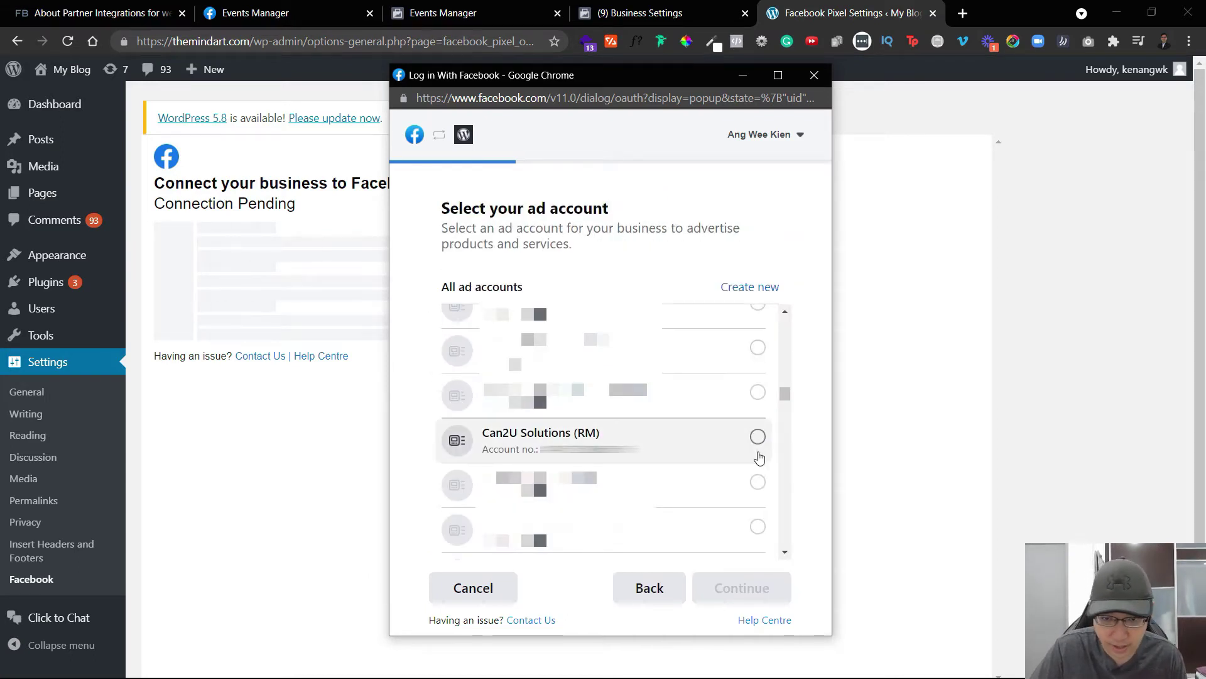
{"action": "left_click", "coordinate": [760, 438]}
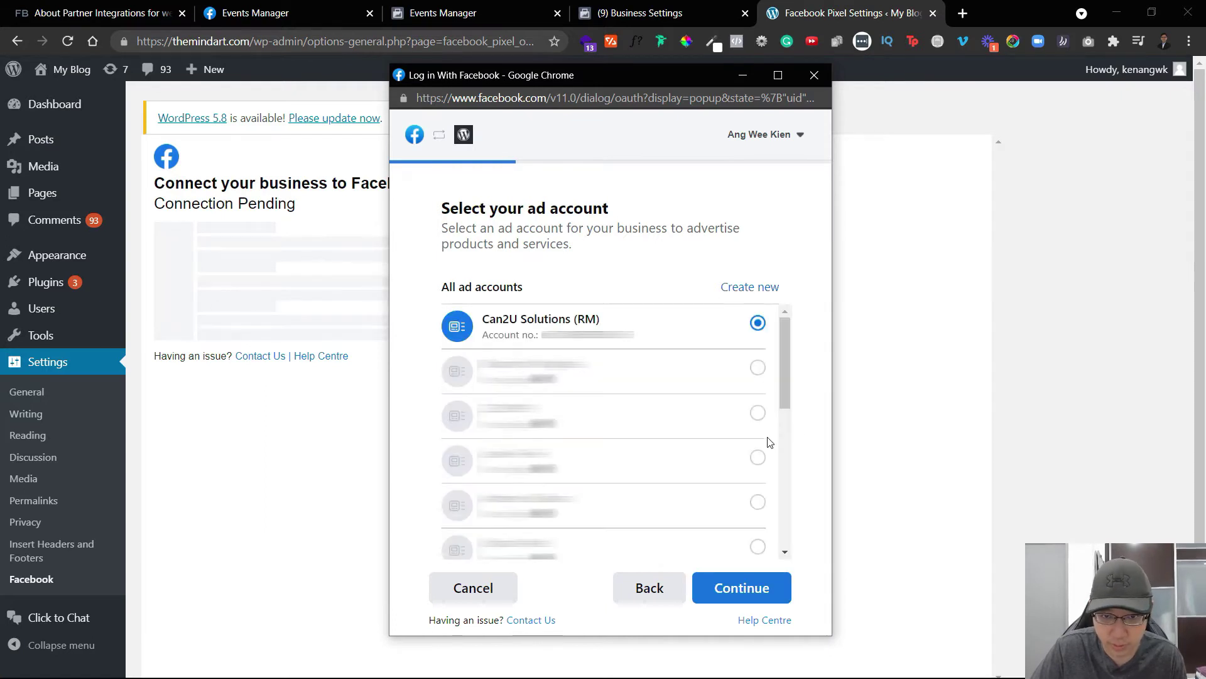
{"action": "left_click", "coordinate": [741, 587]}
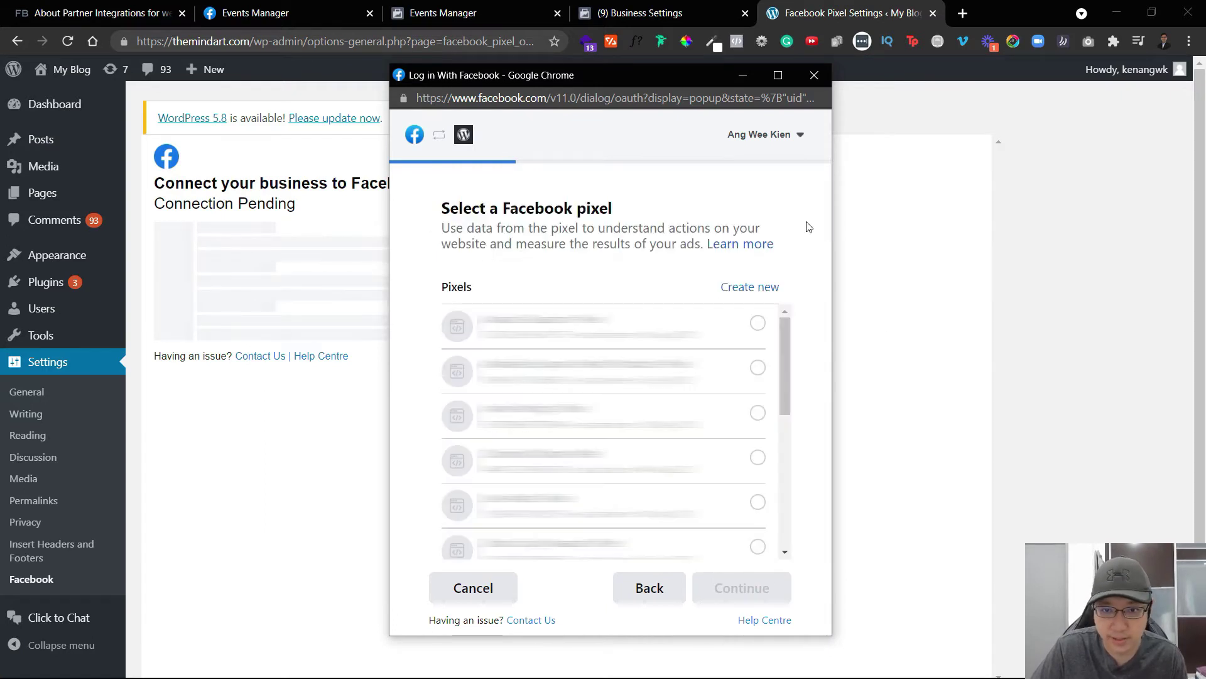
Step: Choose the pixel last active on 12 Aug 2021 as the connection's Facebook pixel
{"action": "scroll", "coordinate": [782, 345], "scroll_direction": "down", "scroll_amount": 2}
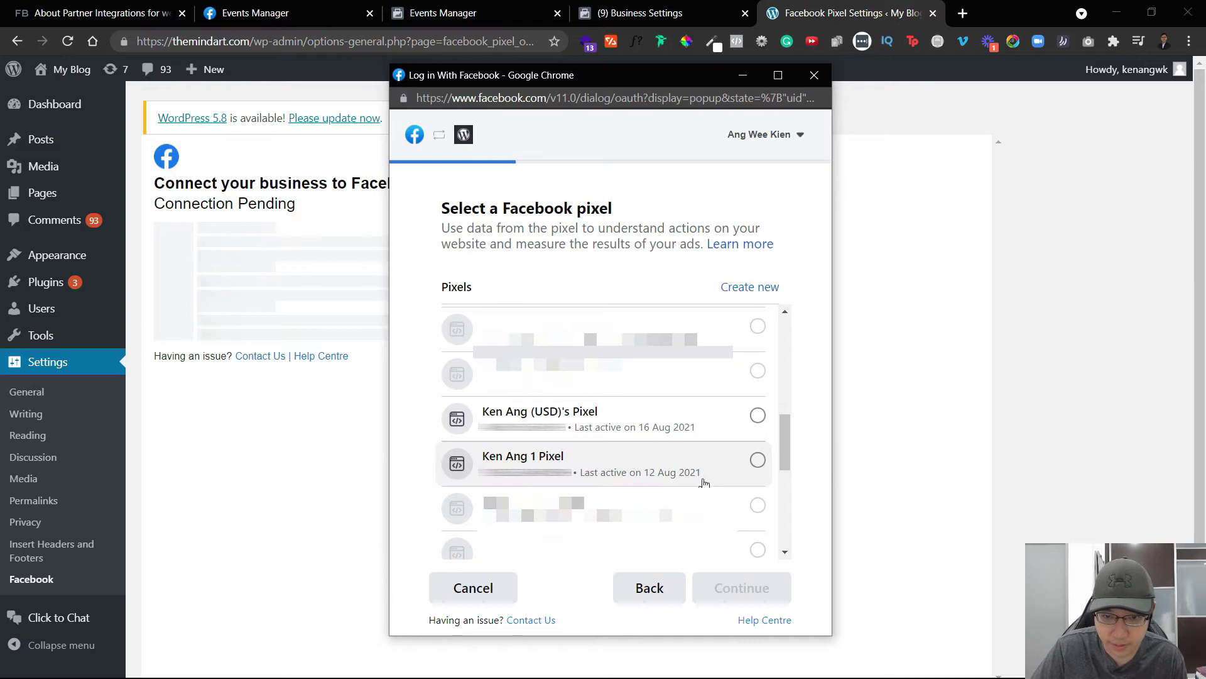
{"action": "left_click", "coordinate": [757, 464]}
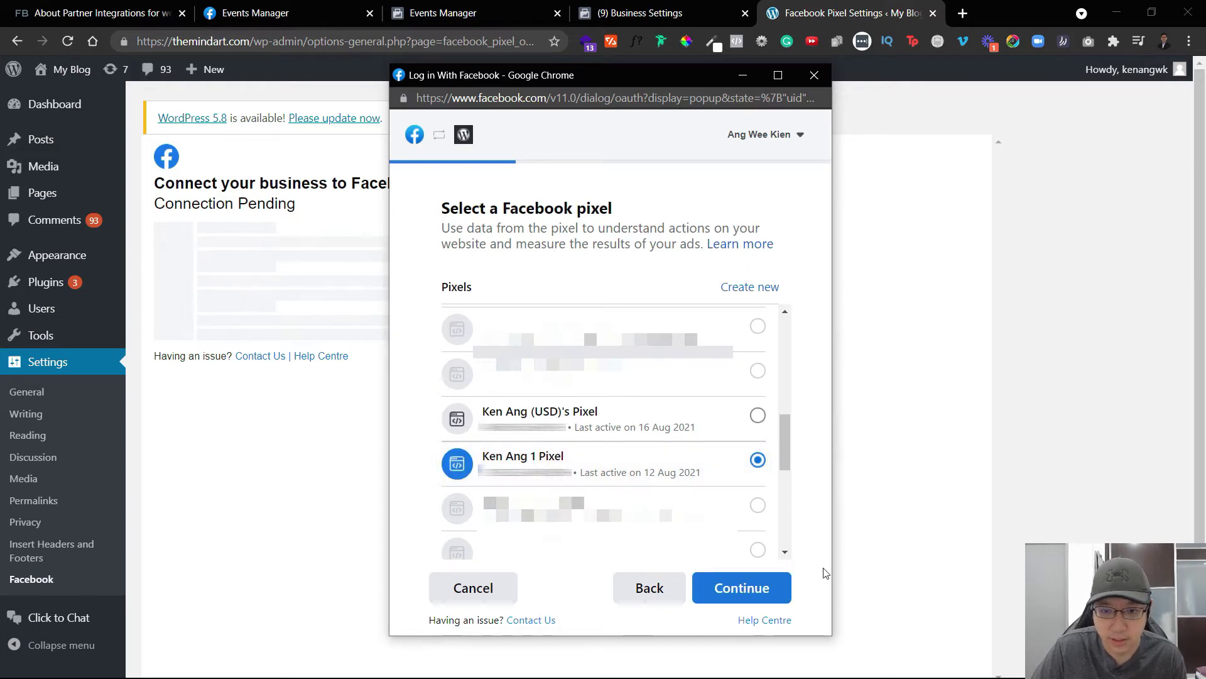
{"action": "left_click", "coordinate": [757, 587]}
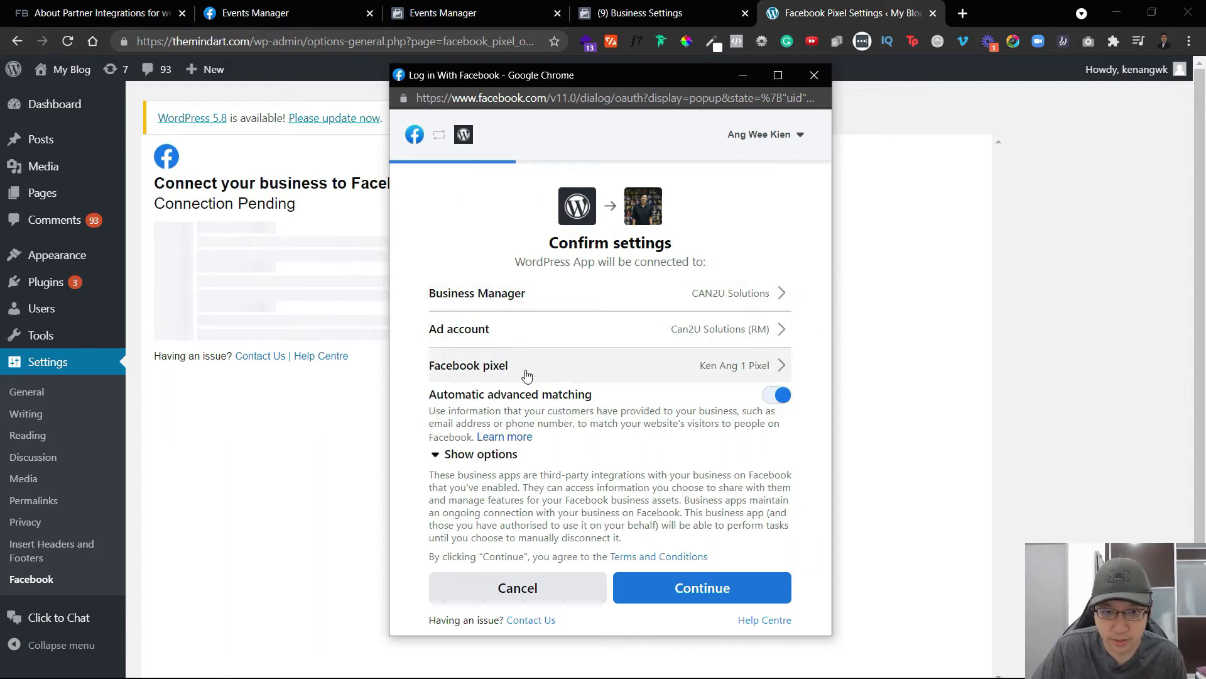
Step: Review the automatic advanced matching description and the additional options, and confirm the WordPress App connection settings
{"action": "left_click_drag", "start_coordinate": [454, 410], "coordinate": [575, 410]}
{"action": "left_click", "coordinate": [626, 438]}
{"action": "left_click", "coordinate": [510, 459]}
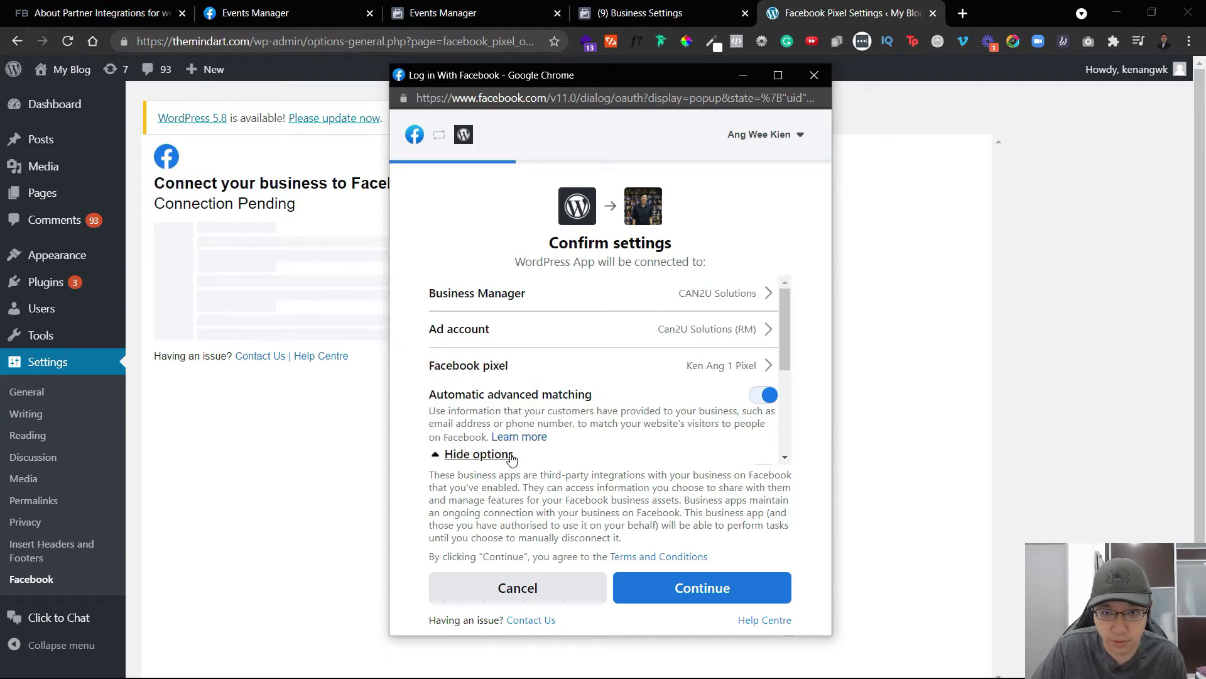
{"action": "scroll", "coordinate": [714, 301], "scroll_direction": "down", "scroll_amount": 3}
{"action": "scroll", "coordinate": [704, 371], "scroll_direction": "up", "scroll_amount": 3}
{"action": "scroll", "coordinate": [651, 385], "scroll_direction": "down", "scroll_amount": 2}
{"action": "scroll", "coordinate": [652, 385], "scroll_direction": "up", "scroll_amount": 3}
{"action": "left_click", "coordinate": [478, 454]}
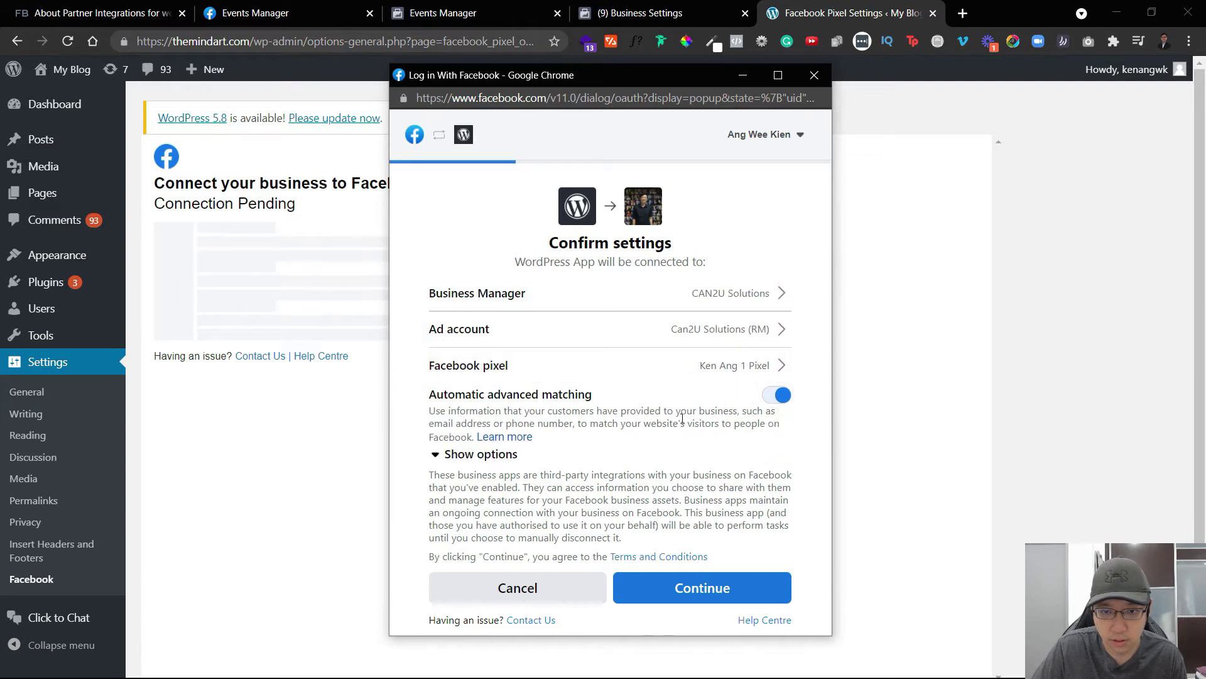
{"action": "left_click", "coordinate": [719, 589]}
{"action": "left_click", "coordinate": [773, 474]}
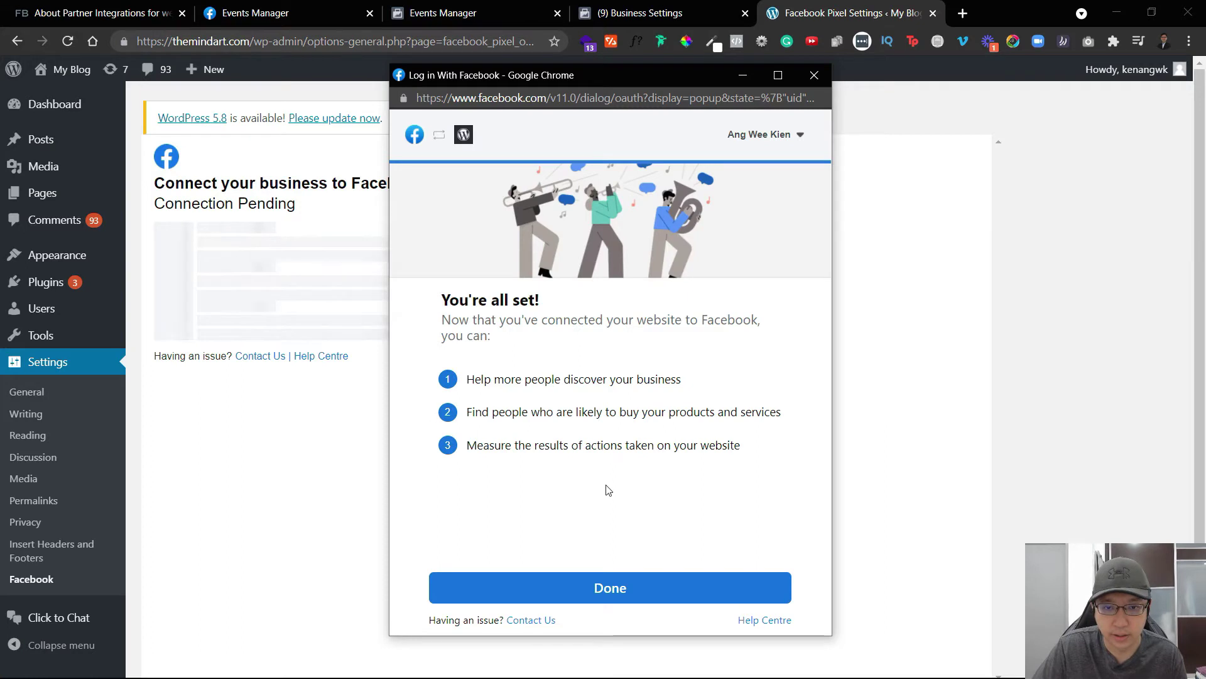
Step: Finish the Facebook login dialog, agree to share the system user token with this site, and confirm
{"action": "left_click", "coordinate": [642, 579]}
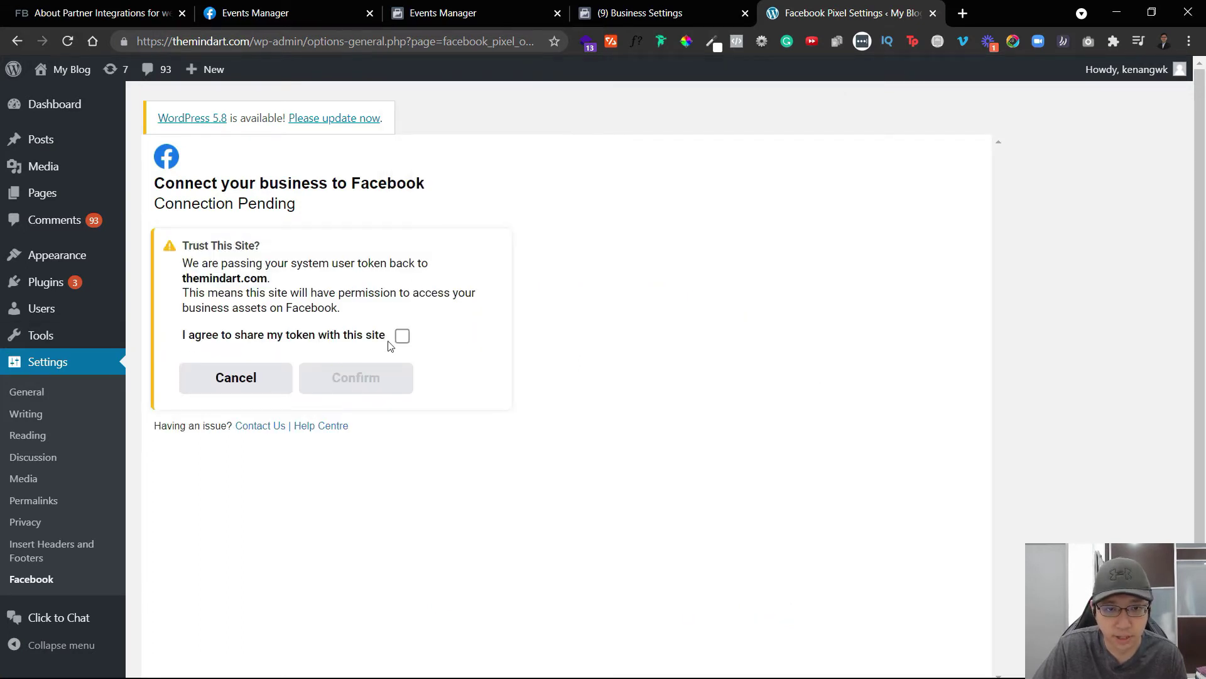
{"action": "left_click", "coordinate": [402, 336]}
{"action": "left_click", "coordinate": [362, 384]}
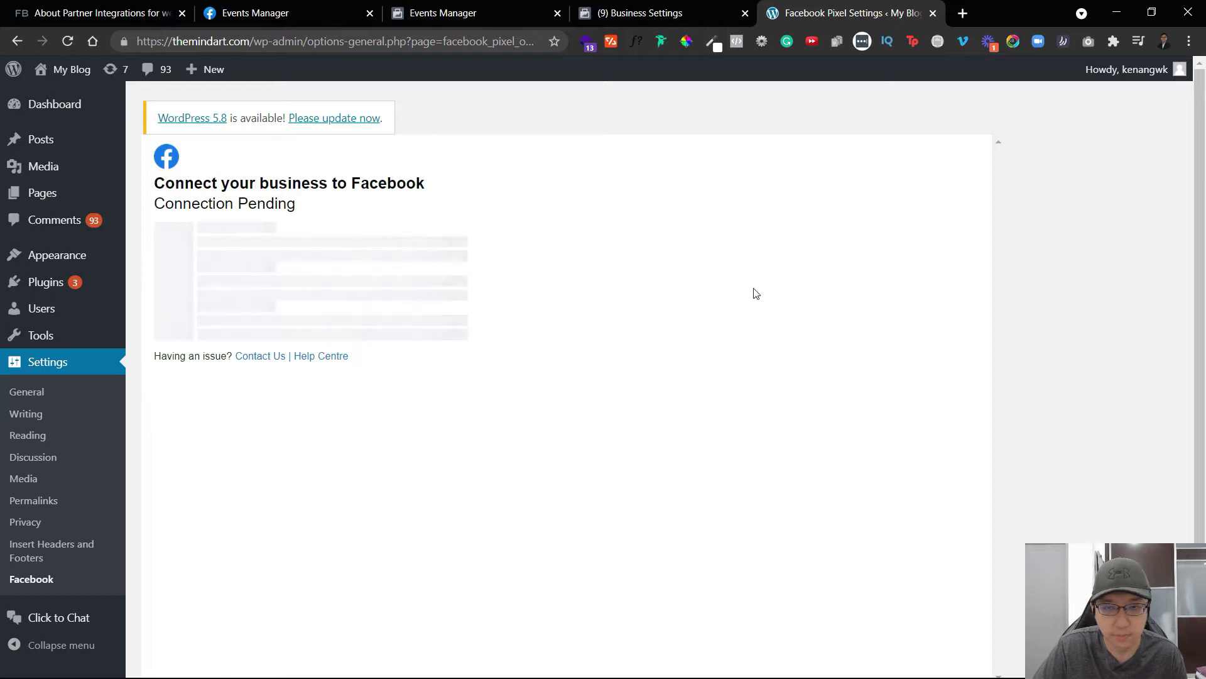
Step: Review what the Facebook connection can be used for and expand its Connection Settings
{"action": "left_click_drag", "start_coordinate": [188, 220], "coordinate": [391, 328]}
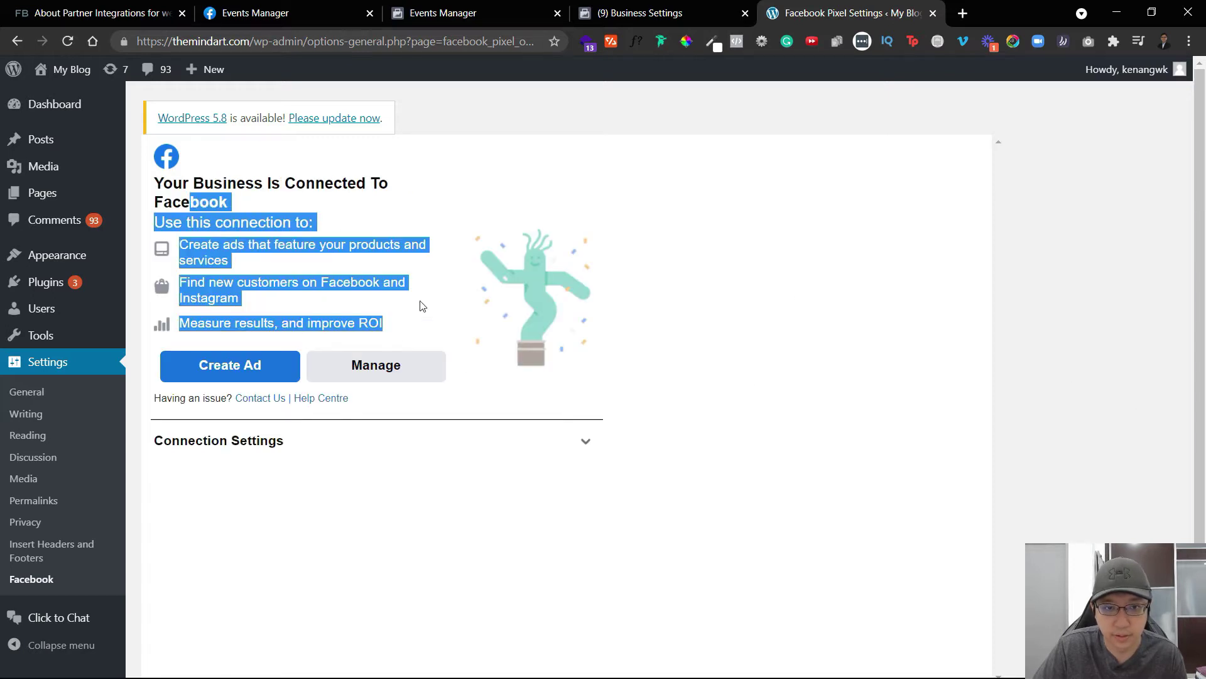
{"action": "left_click", "coordinate": [649, 402]}
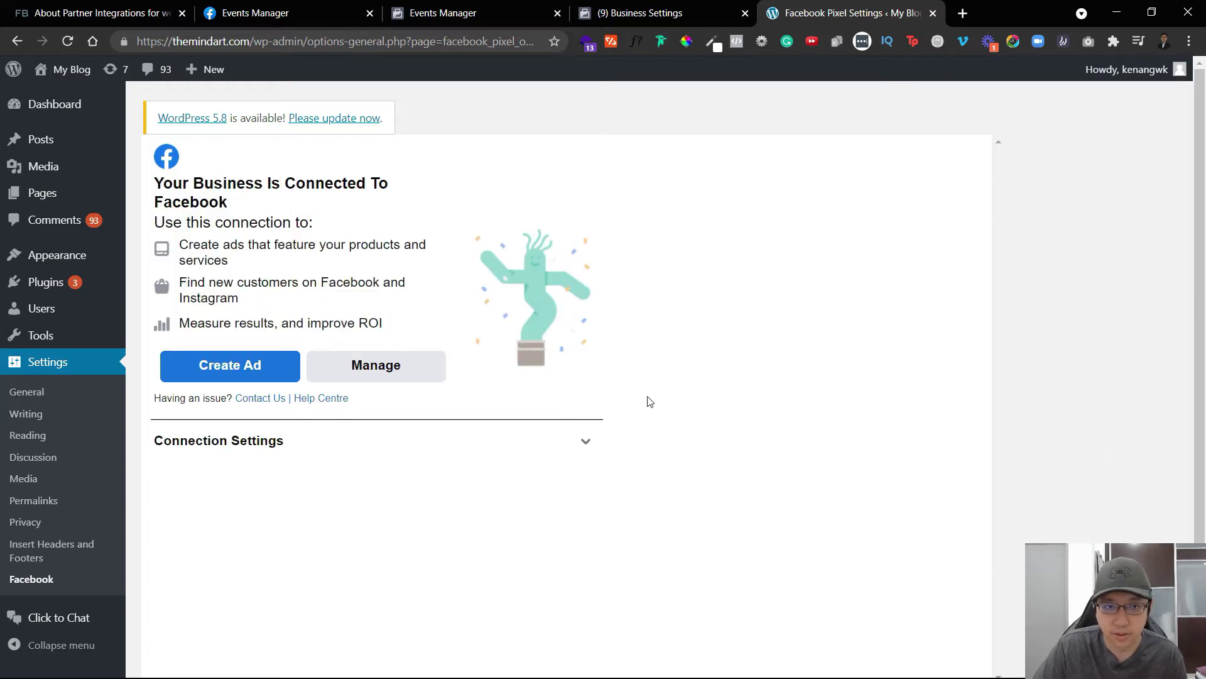
{"action": "left_click", "coordinate": [582, 463]}
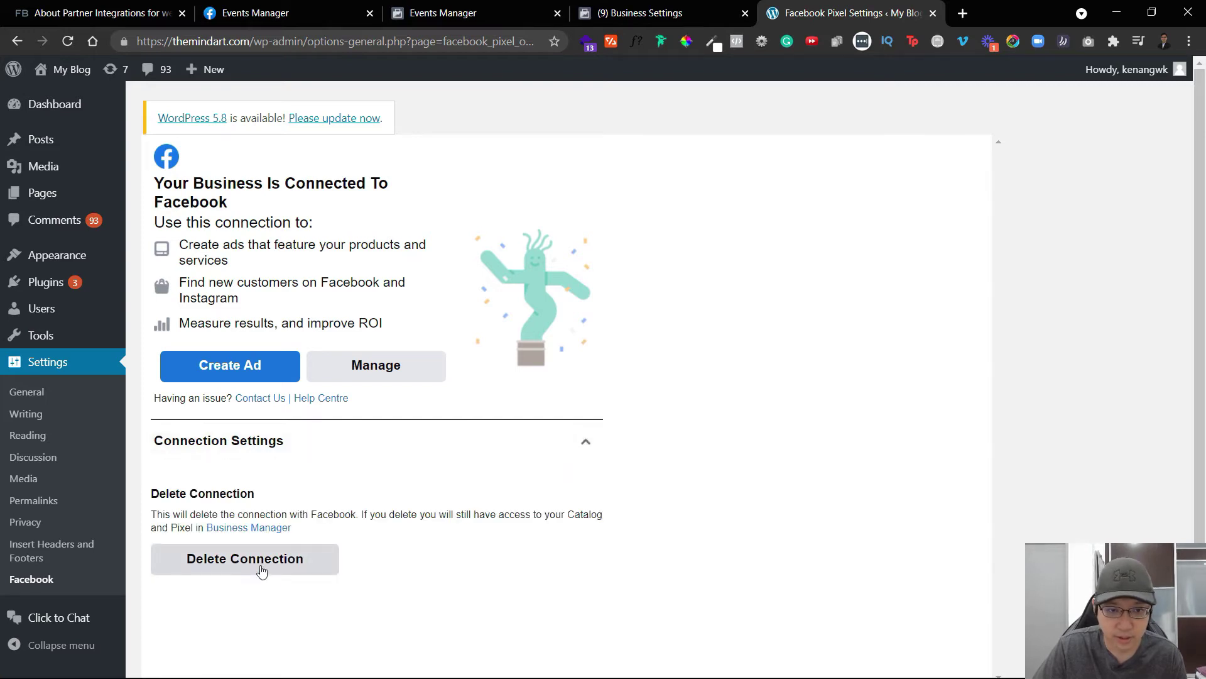
Step: Switch to Events Manager, reload the pixel's overview, and examine the connection methods of its events
{"action": "left_click", "coordinate": [465, 11]}
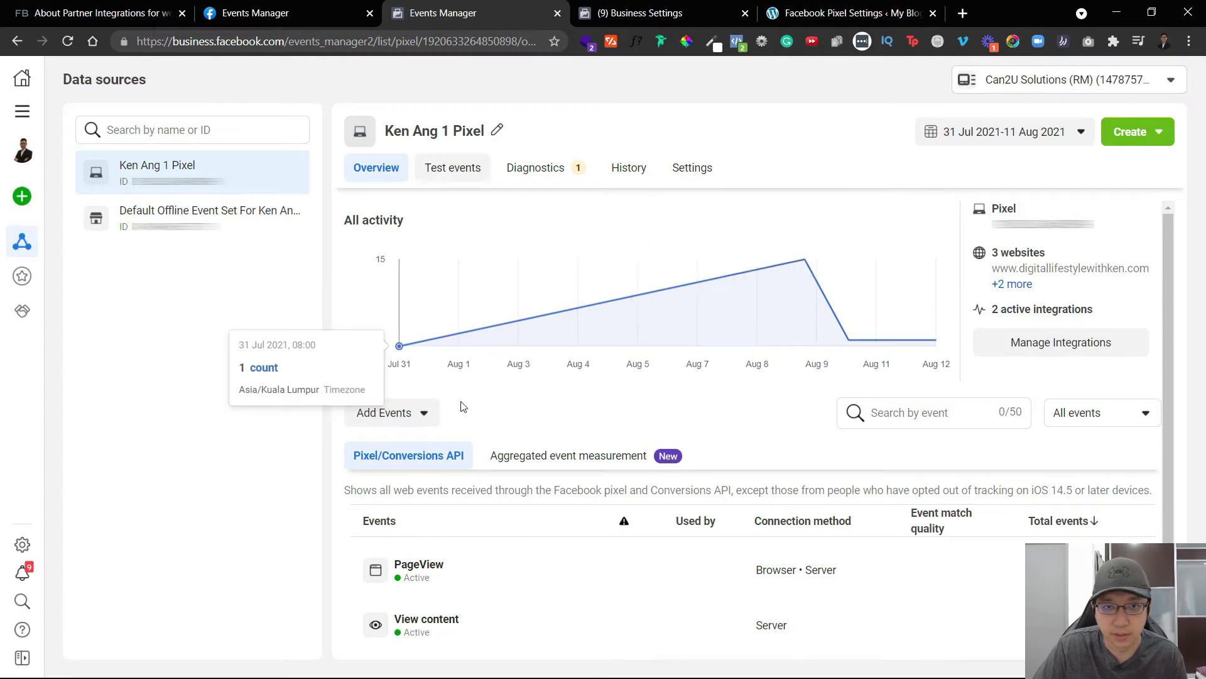
{"action": "left_click", "coordinate": [68, 42]}
{"action": "scroll", "coordinate": [755, 539], "scroll_direction": "down", "scroll_amount": 1}
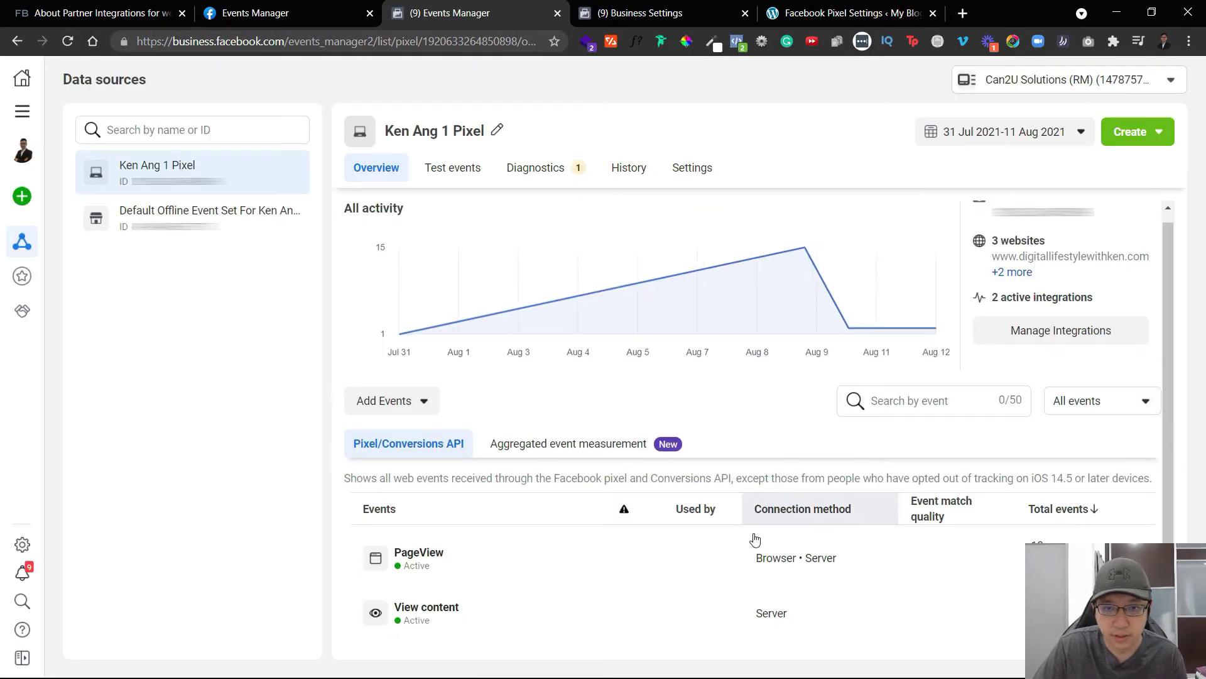
{"action": "scroll", "coordinate": [754, 539], "scroll_direction": "down", "scroll_amount": 1}
Step: From the pixel's Conversions API settings, start a partner integration with WordPress as the partner
{"action": "left_click", "coordinate": [697, 168]}
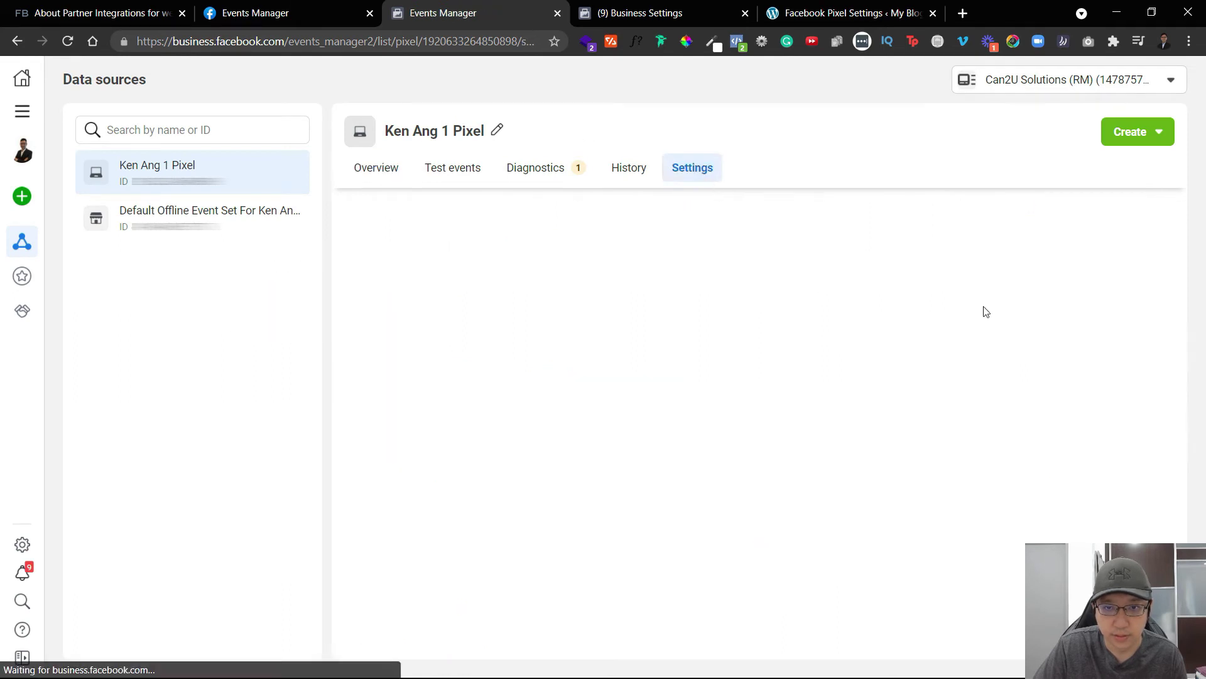
{"action": "scroll", "coordinate": [896, 311], "scroll_direction": "down", "scroll_amount": 10}
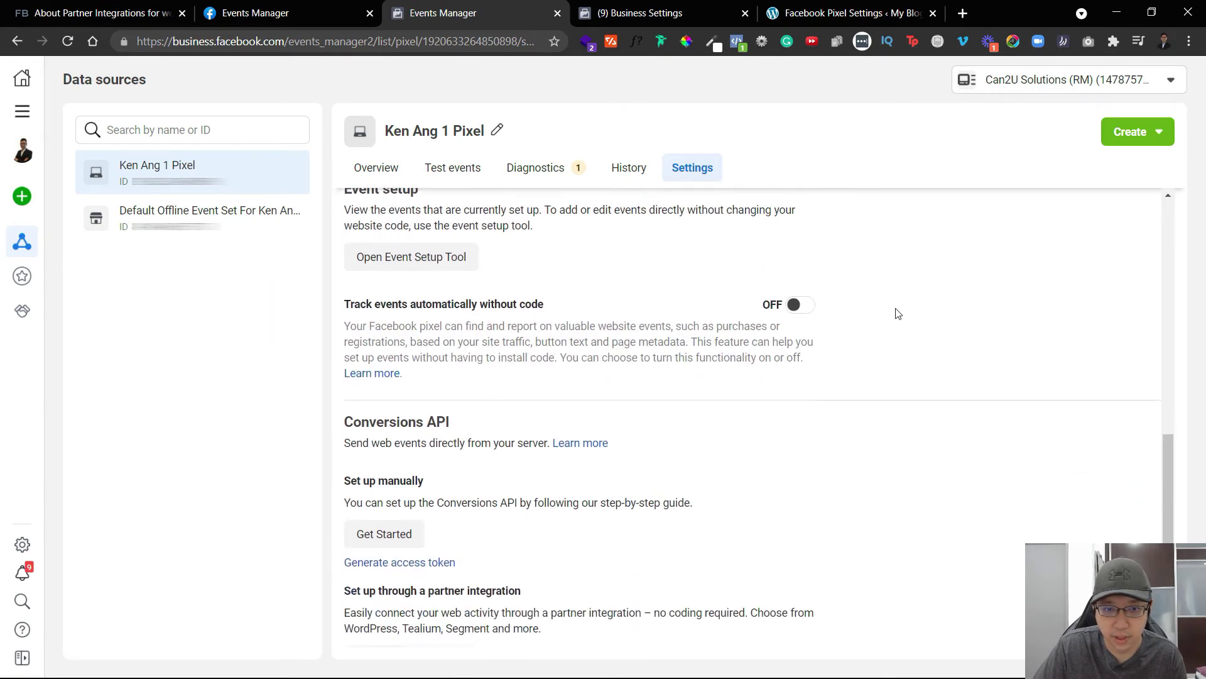
{"action": "scroll", "coordinate": [898, 313], "scroll_direction": "down", "scroll_amount": 4}
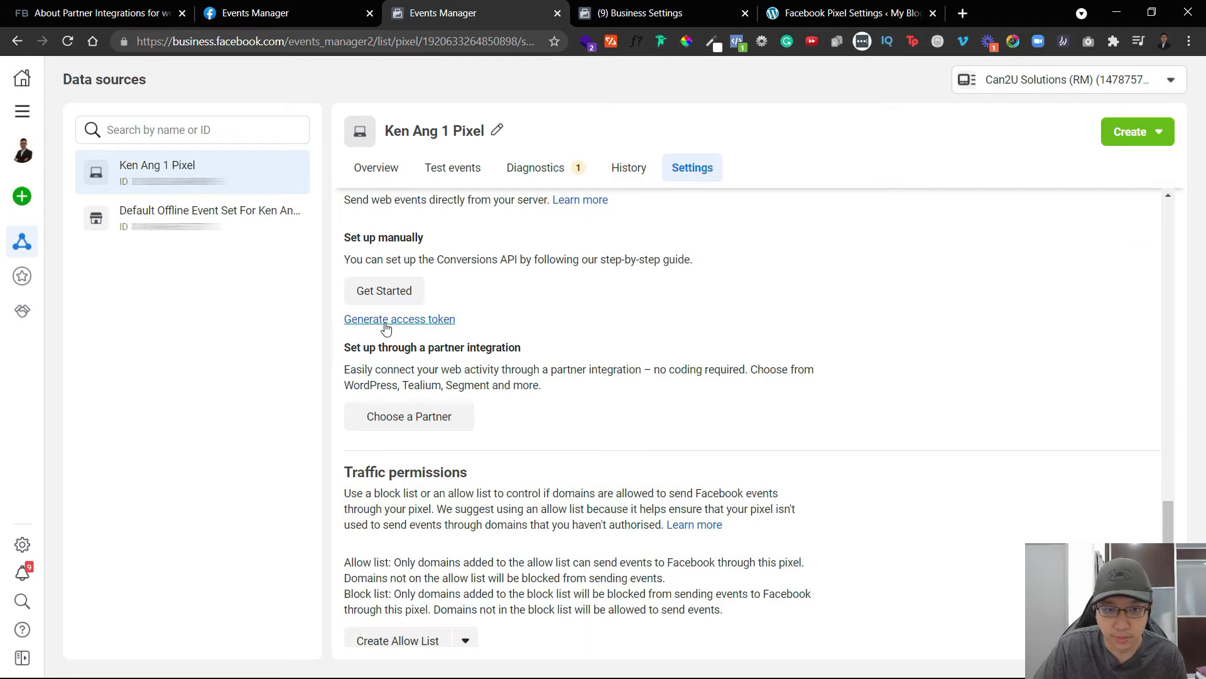
{"action": "left_click", "coordinate": [389, 422]}
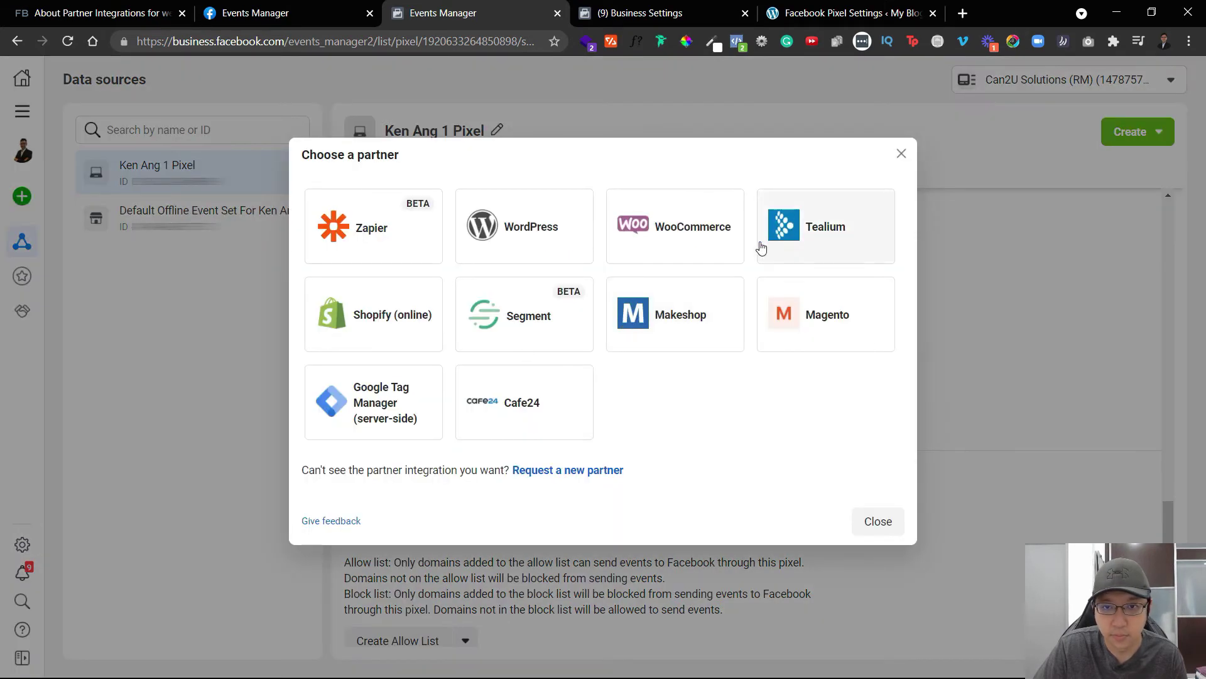
{"action": "left_click", "coordinate": [522, 227]}
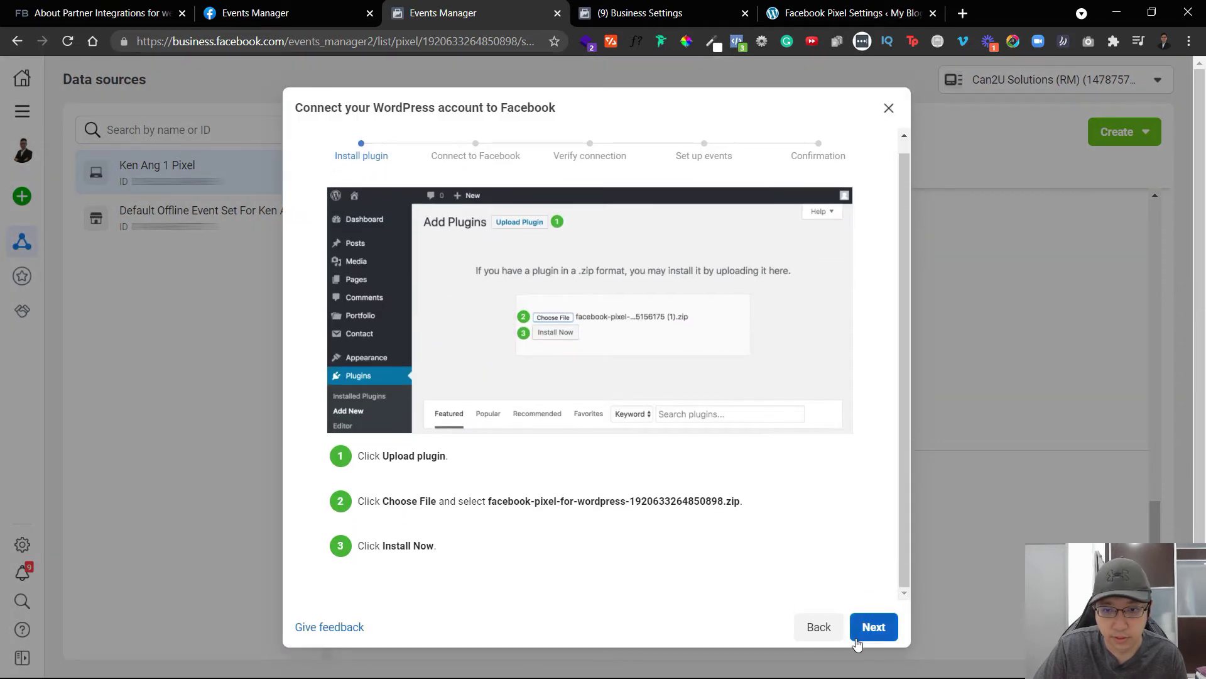
Step: Advance the WordPress connection wizard through the plugin installation and Facebook connection instructions to Verify connection
{"action": "left_click", "coordinate": [874, 626]}
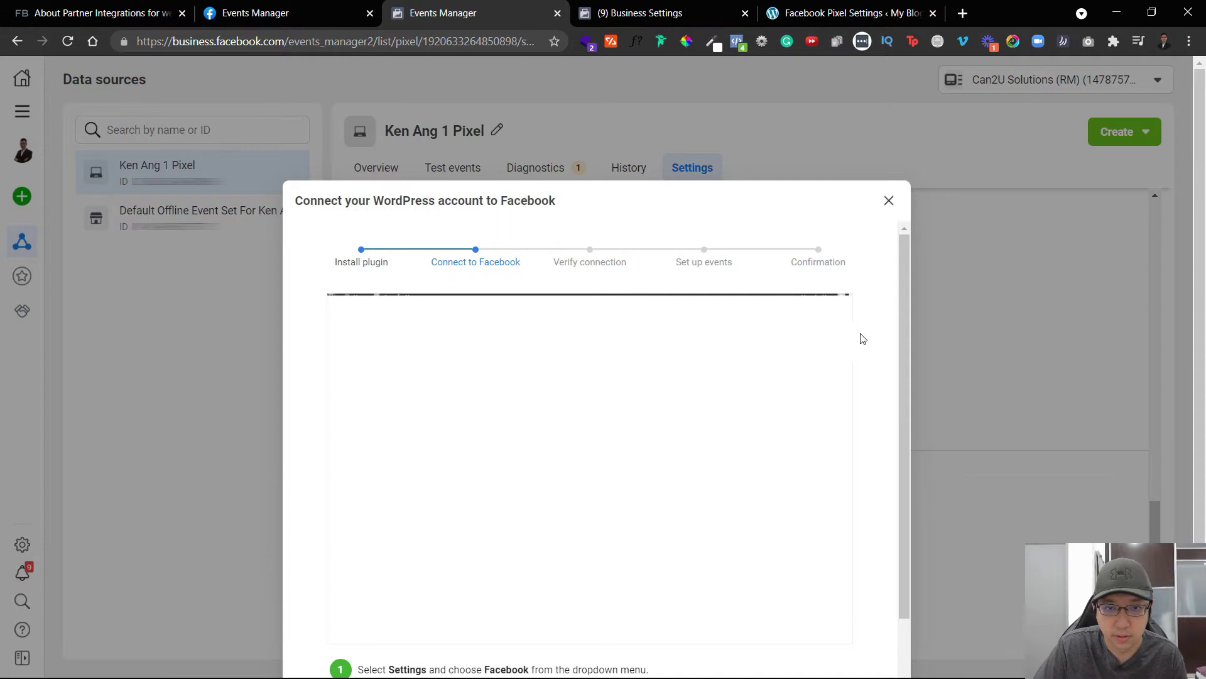
{"action": "scroll", "coordinate": [691, 396], "scroll_direction": "down", "scroll_amount": 1}
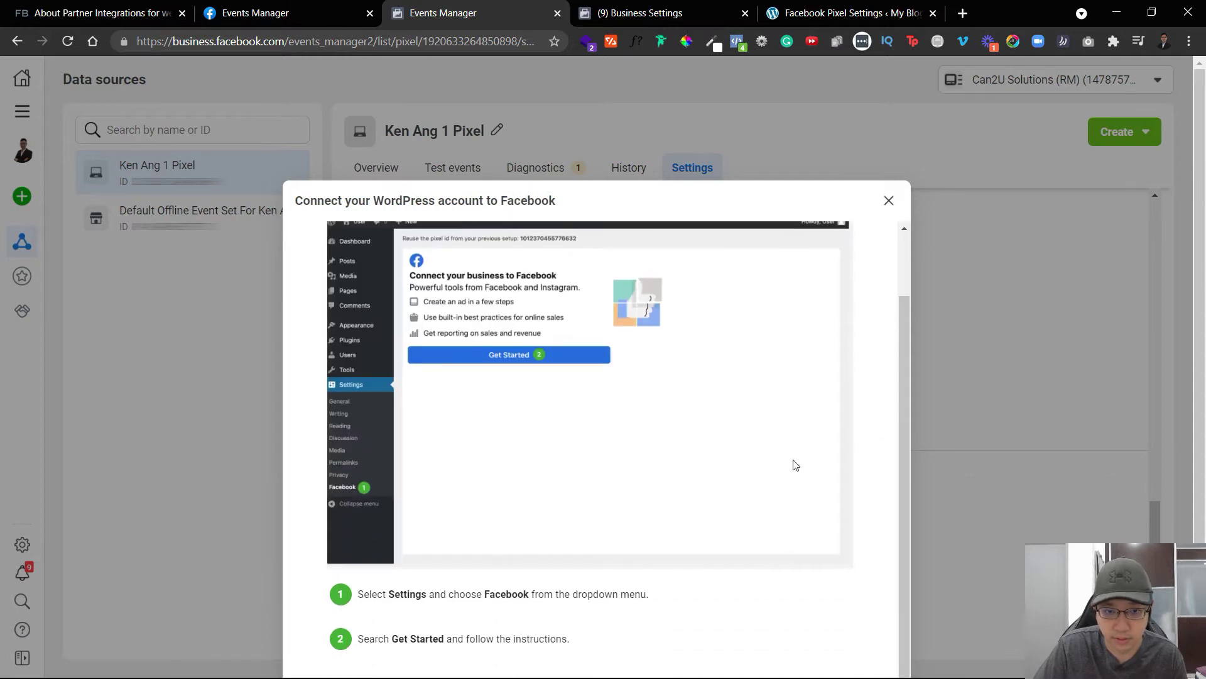
{"action": "left_click", "coordinate": [879, 630]}
{"action": "scroll", "coordinate": [629, 251], "scroll_direction": "up", "scroll_amount": 1}
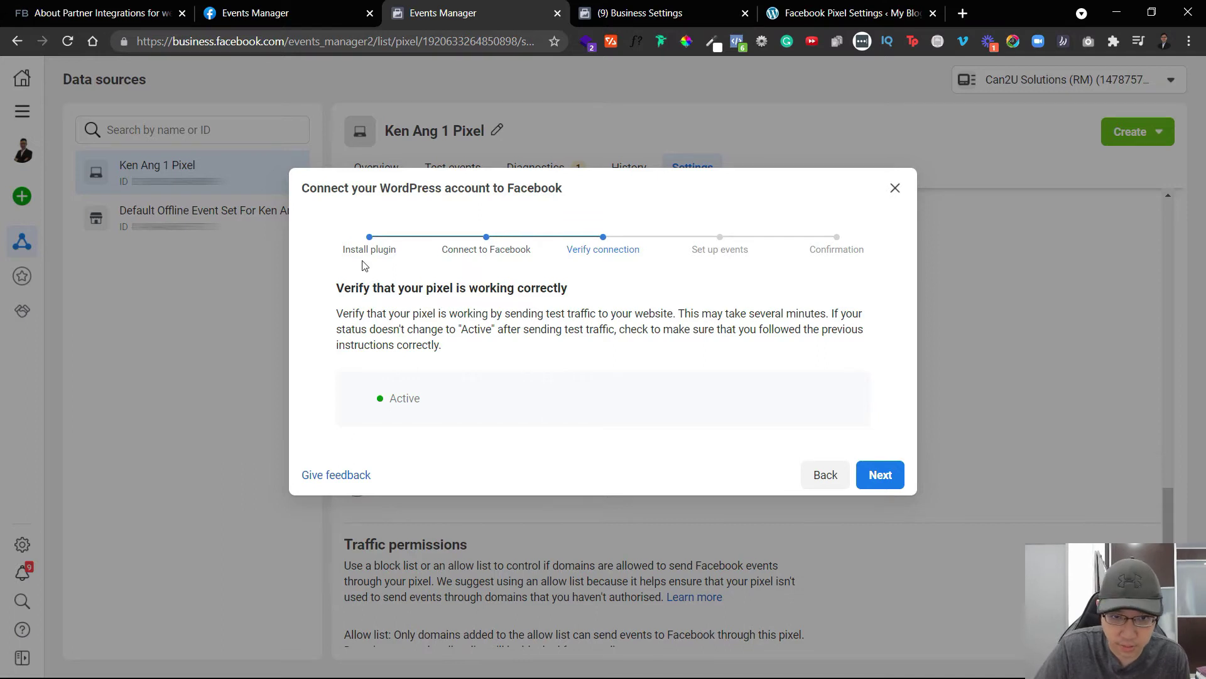
Step: Review the pixel verification instructions, skip the event setup without a website URL, and finish the WordPress connection wizard
{"action": "left_click_drag", "start_coordinate": [334, 286], "coordinate": [549, 375]}
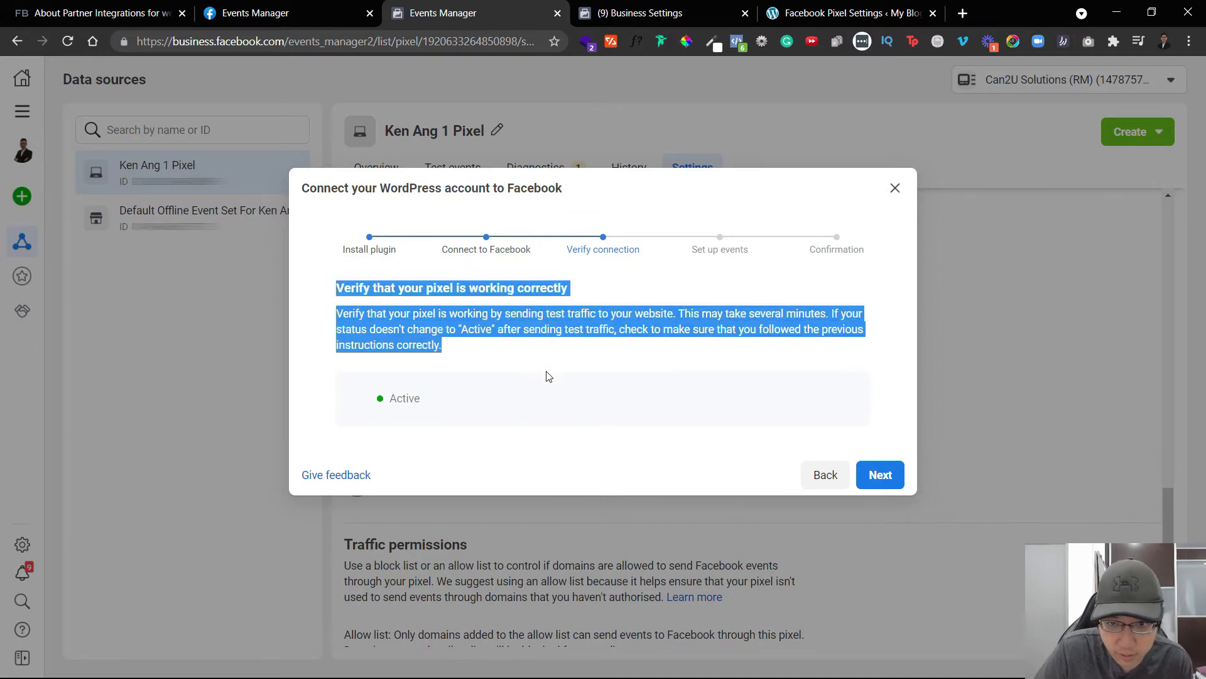
{"action": "left_click", "coordinate": [450, 369]}
{"action": "left_click_drag", "start_coordinate": [450, 369], "coordinate": [377, 291]}
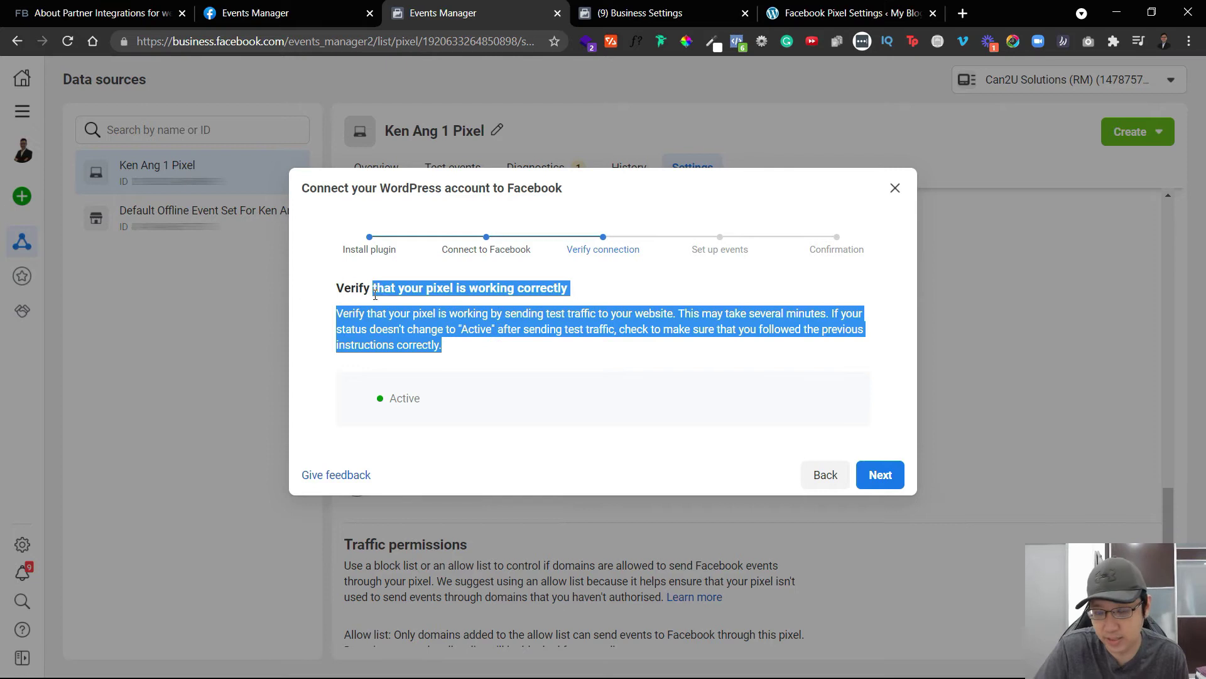
{"action": "left_click", "coordinate": [862, 477]}
{"action": "left_click", "coordinate": [862, 477]}
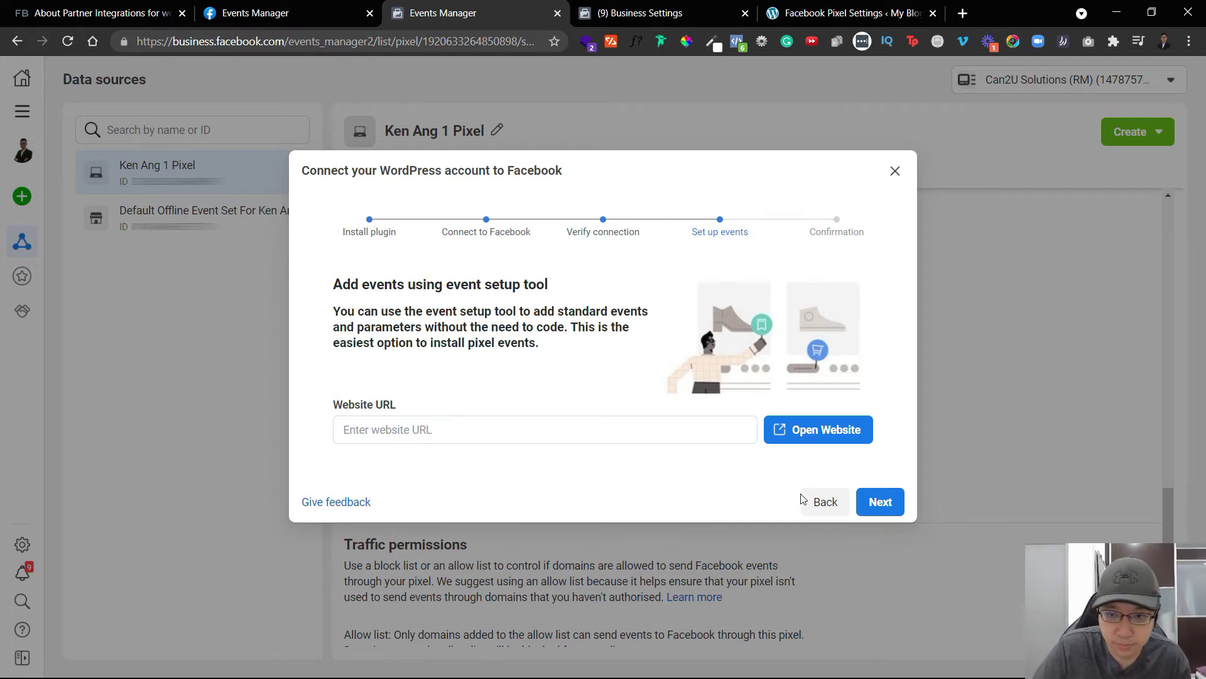
{"action": "left_click", "coordinate": [886, 501]}
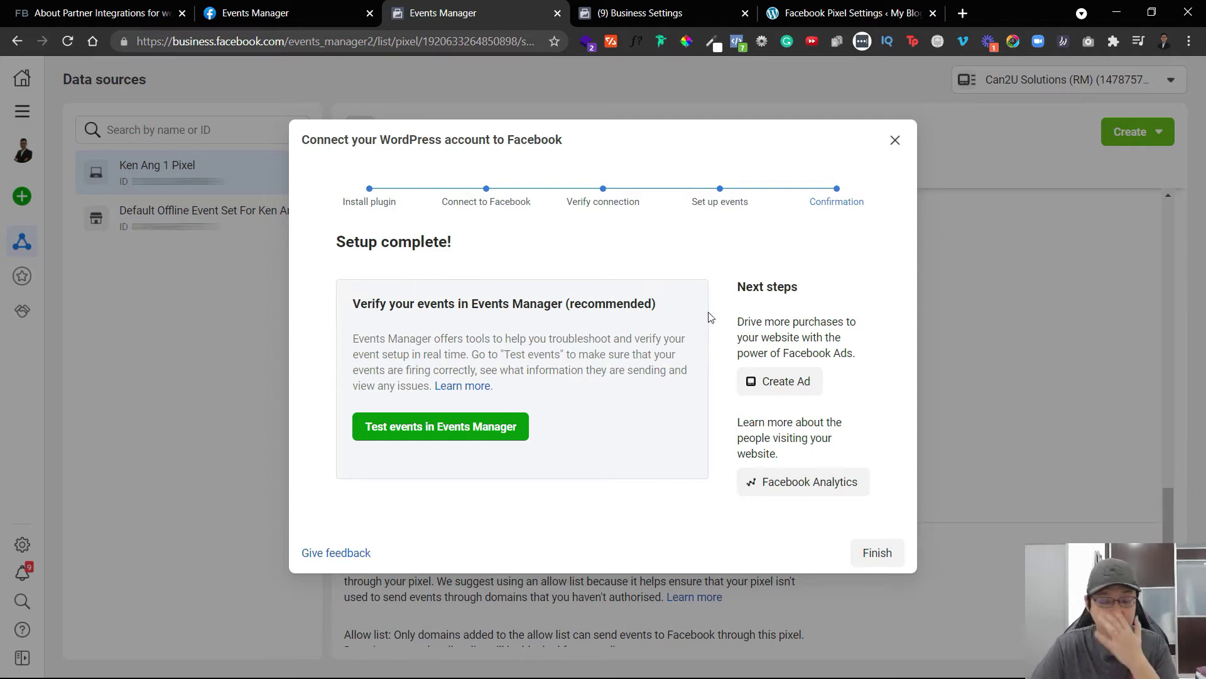
{"action": "left_click", "coordinate": [874, 553]}
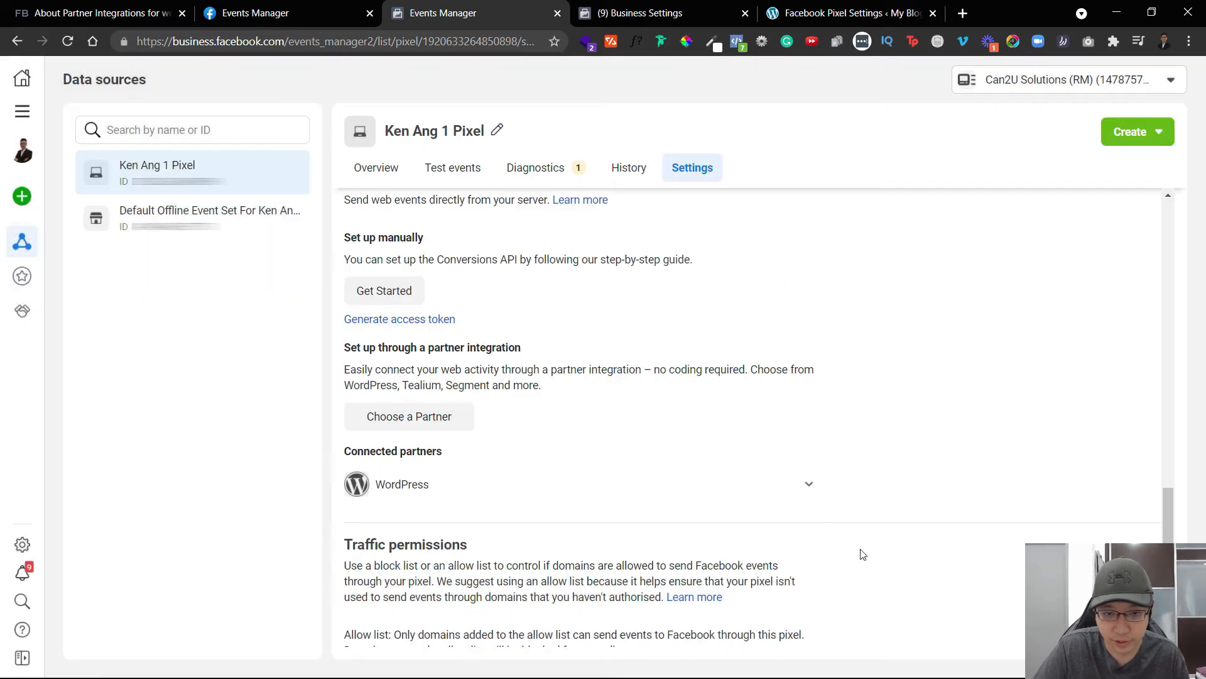
Step: Expand WordPress under the pixel's connected partners and check its activity status
{"action": "scroll", "coordinate": [614, 463], "scroll_direction": "down", "scroll_amount": 1}
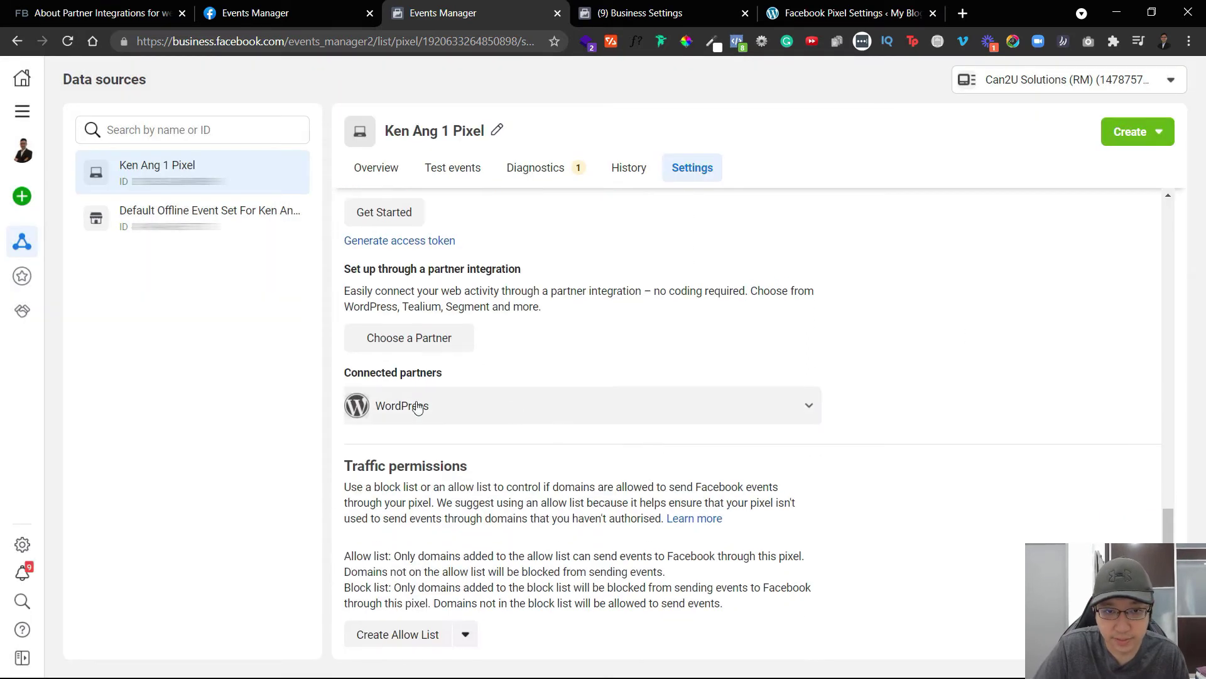
{"action": "left_click", "coordinate": [355, 406]}
{"action": "scroll", "coordinate": [428, 530], "scroll_direction": "up", "scroll_amount": 1}
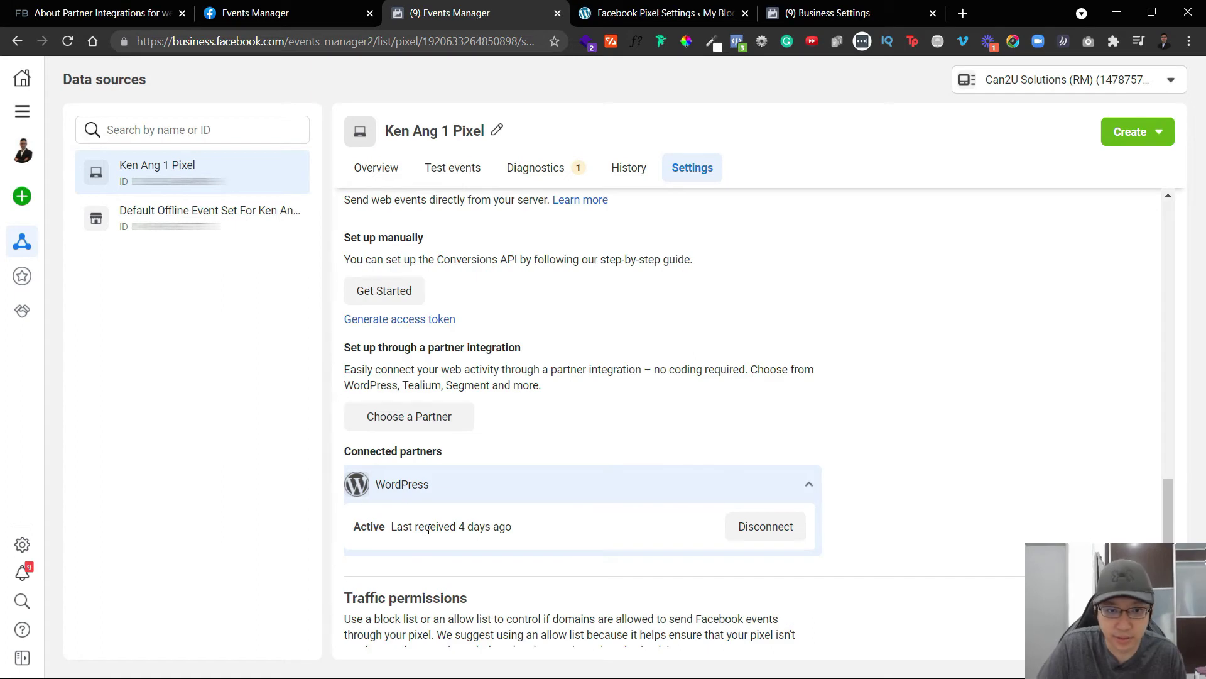
Step: Check the plugin's connection page in WordPress against the pixel's Conversions API settings in Events Manager
{"action": "left_click", "coordinate": [628, 12]}
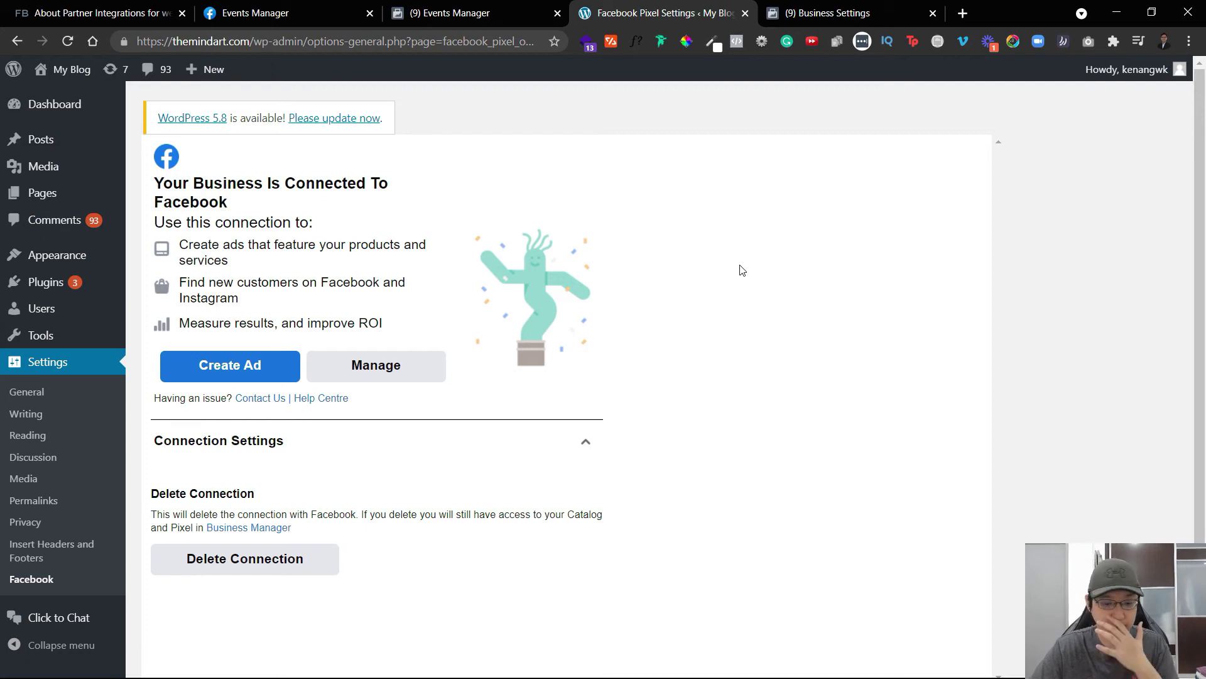
{"action": "left_click", "coordinate": [391, 6]}
{"action": "scroll", "coordinate": [644, 345], "scroll_direction": "down", "scroll_amount": 2}
{"action": "scroll", "coordinate": [502, 264], "scroll_direction": "up", "scroll_amount": 3}
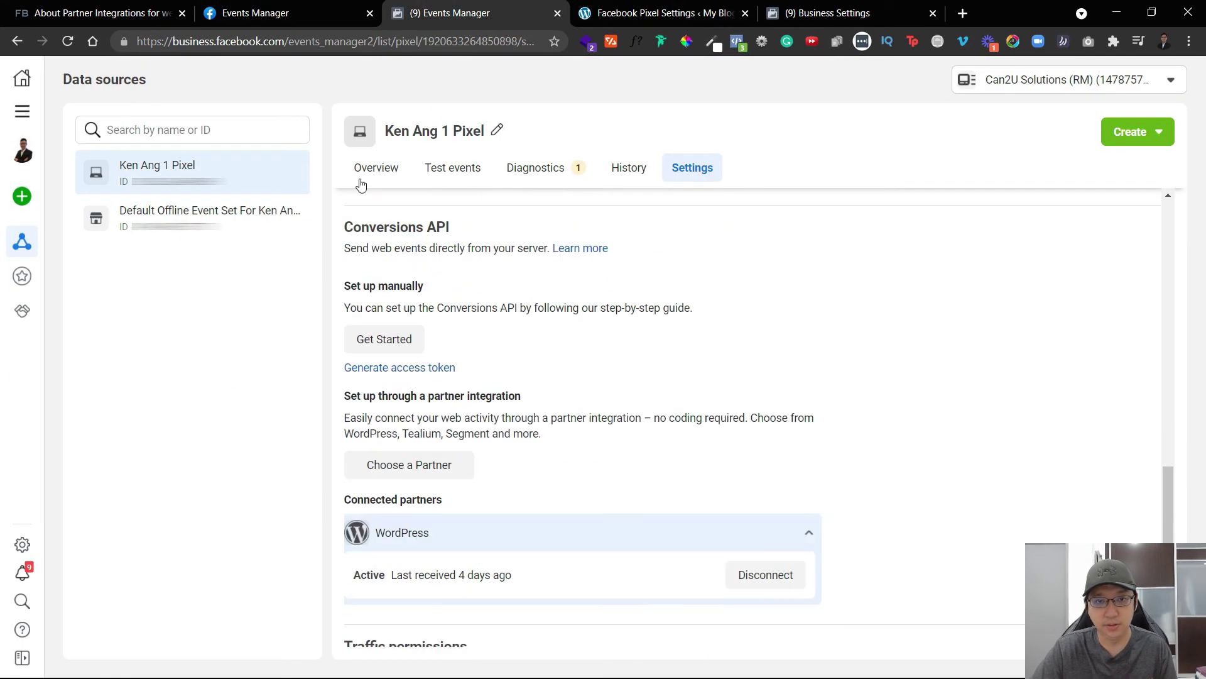
Step: Examine how the pixel's PageView and View content events are connected in the overview, and glance at its test events and diagnostics
{"action": "left_click", "coordinate": [361, 168]}
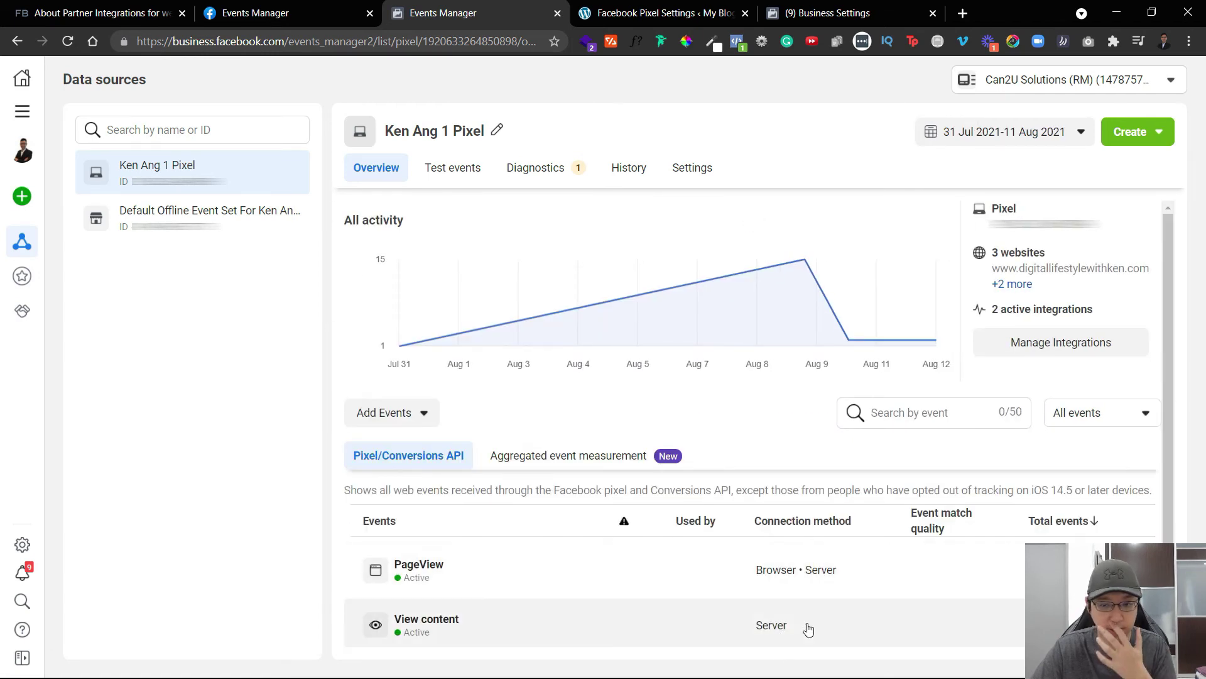
{"action": "scroll", "coordinate": [801, 622], "scroll_direction": "down", "scroll_amount": 2}
{"action": "scroll", "coordinate": [792, 567], "scroll_direction": "up", "scroll_amount": 2}
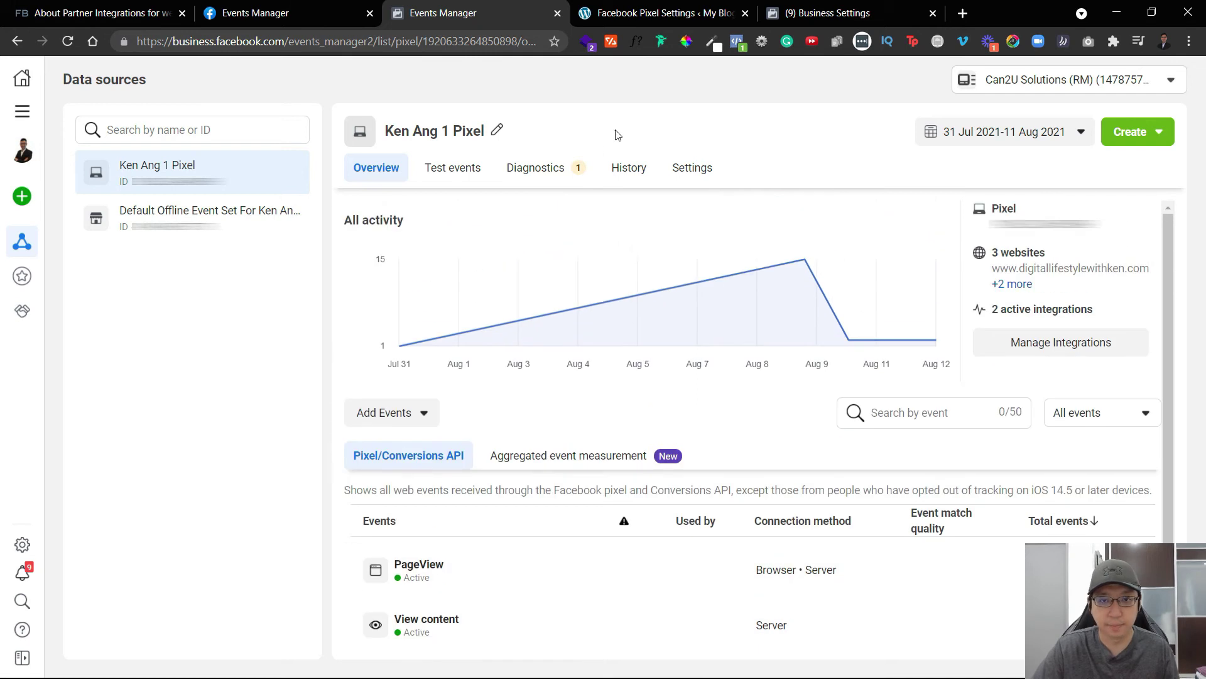
{"action": "left_click", "coordinate": [440, 168]}
{"action": "left_click", "coordinate": [527, 166]}
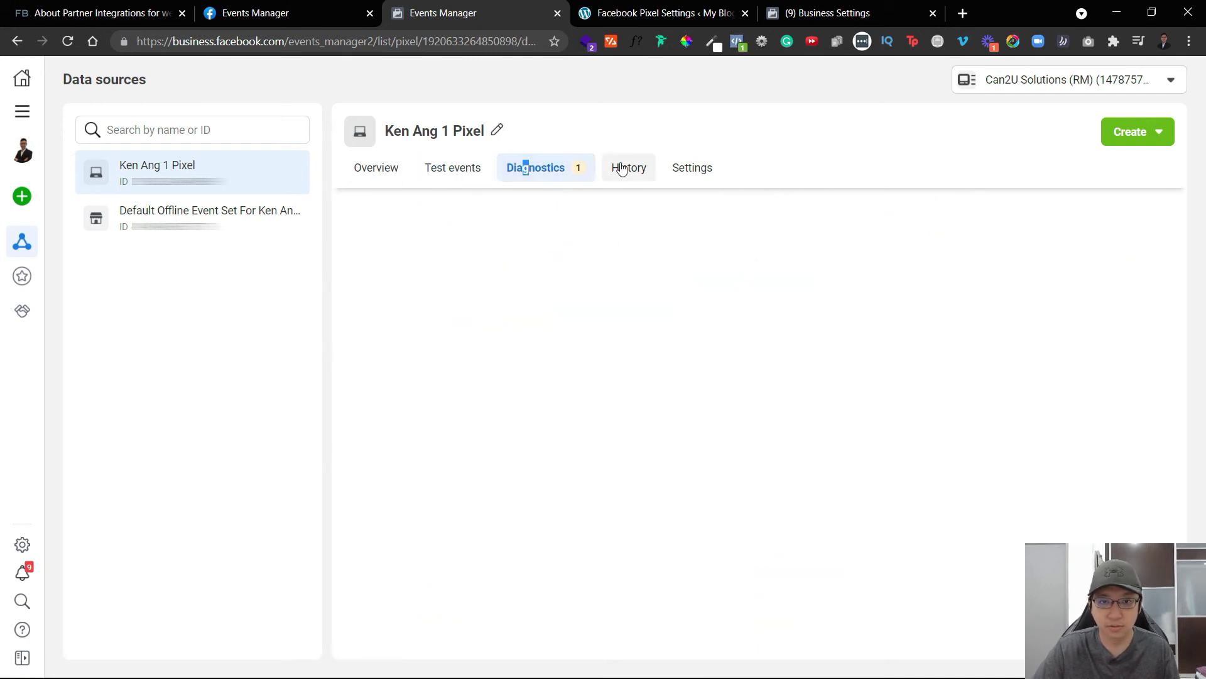
{"action": "left_click", "coordinate": [377, 183]}
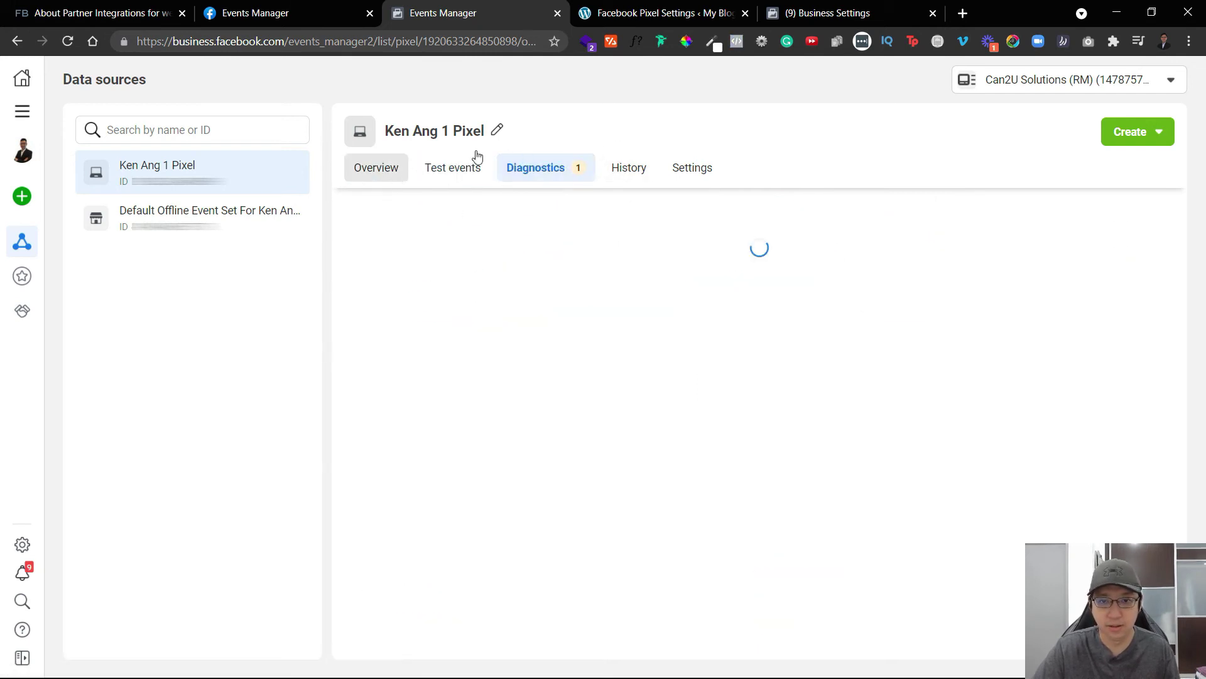